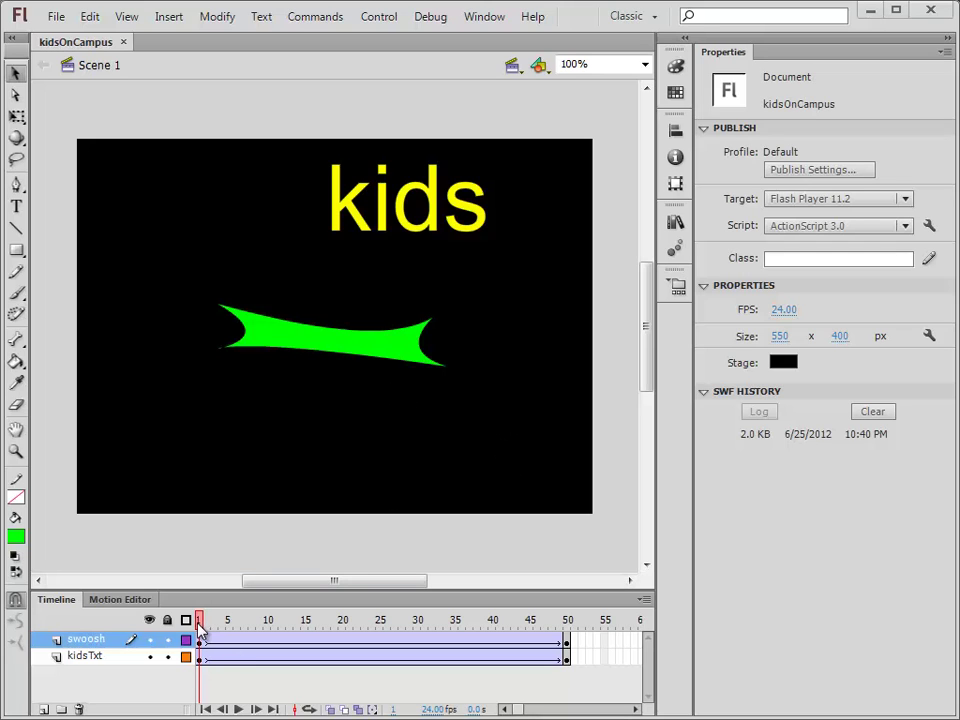
Step: Scrub the kids and swoosh animation from frame 1 to frame 50
{"action": "left_click_drag", "start_coordinate": [199, 627], "coordinate": [568, 621]}
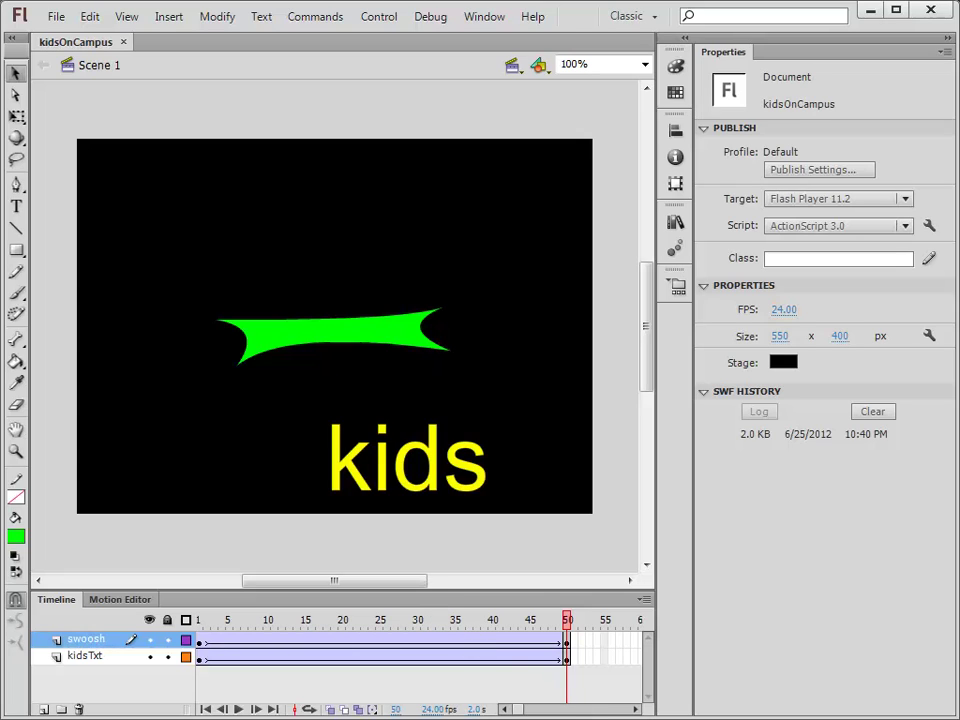
Step: Switch to the jciDocs folder window and inspect the kidsOnCampus Flash Document and SWF Movie files
{"action": "key", "text": "alt+Tab"}
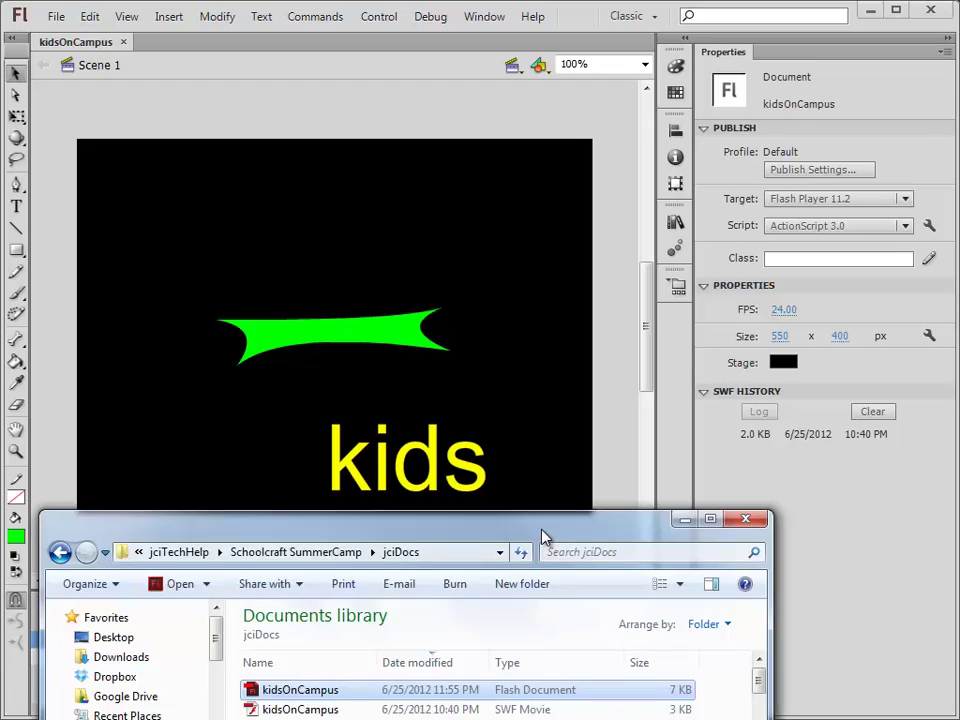
{"action": "left_click_drag", "start_coordinate": [545, 537], "coordinate": [552, 129]}
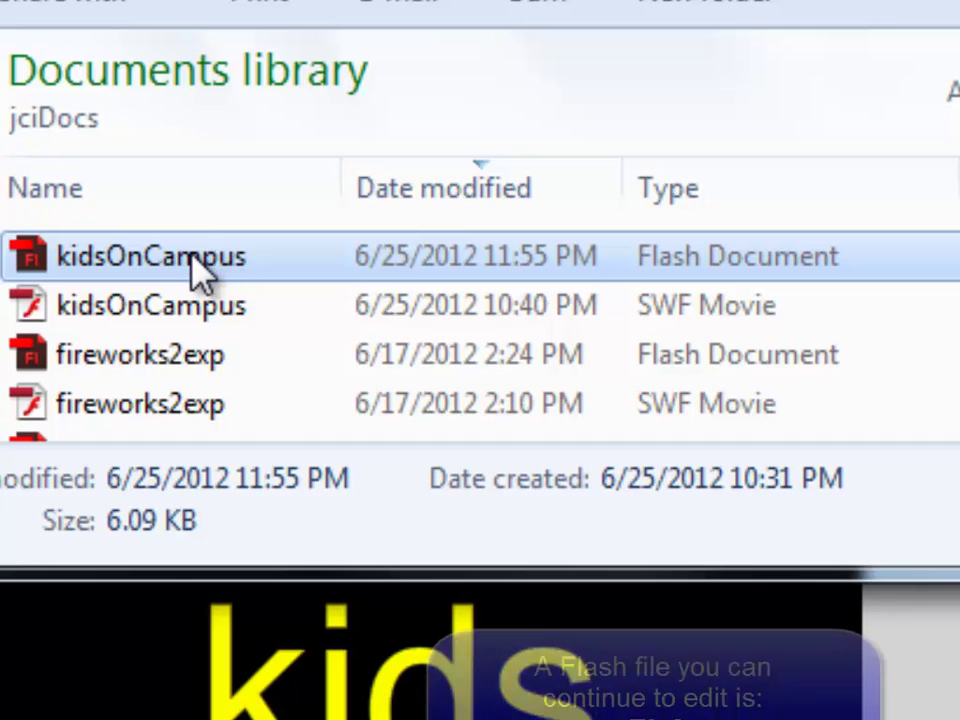
{"action": "left_click", "coordinate": [199, 266]}
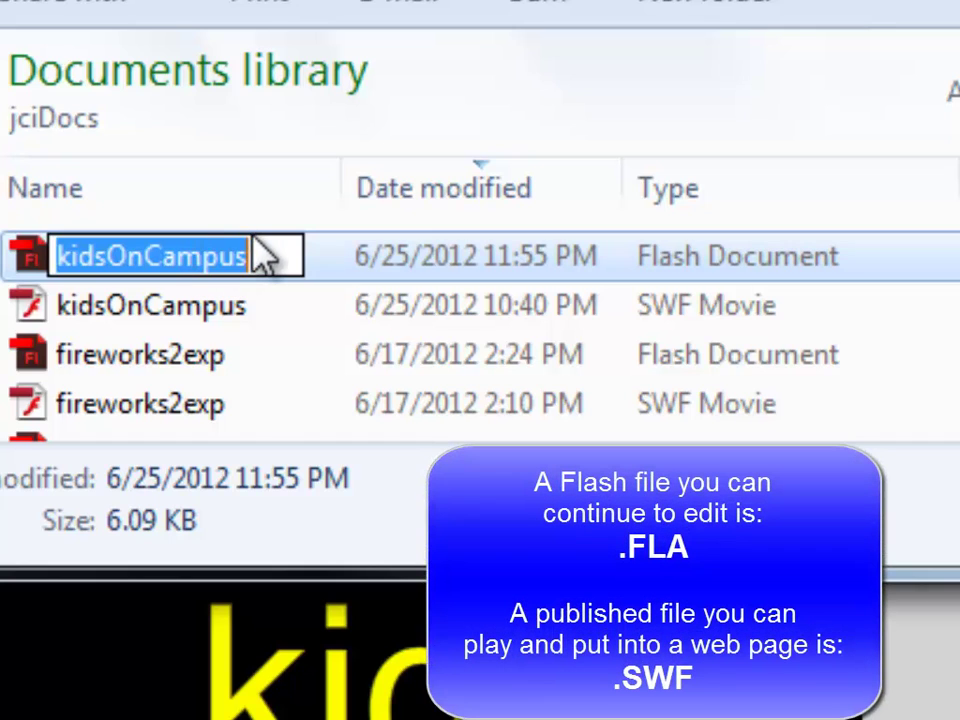
{"action": "left_click", "coordinate": [707, 259]}
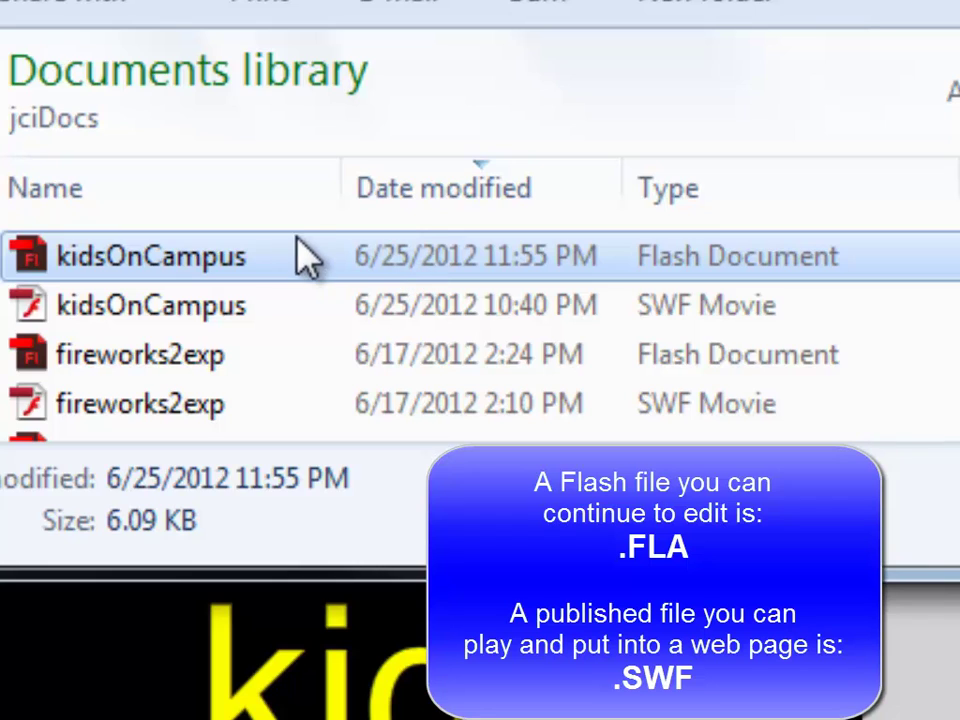
{"action": "mouse_move", "coordinate": [280, 268]}
{"action": "left_click", "coordinate": [275, 335]}
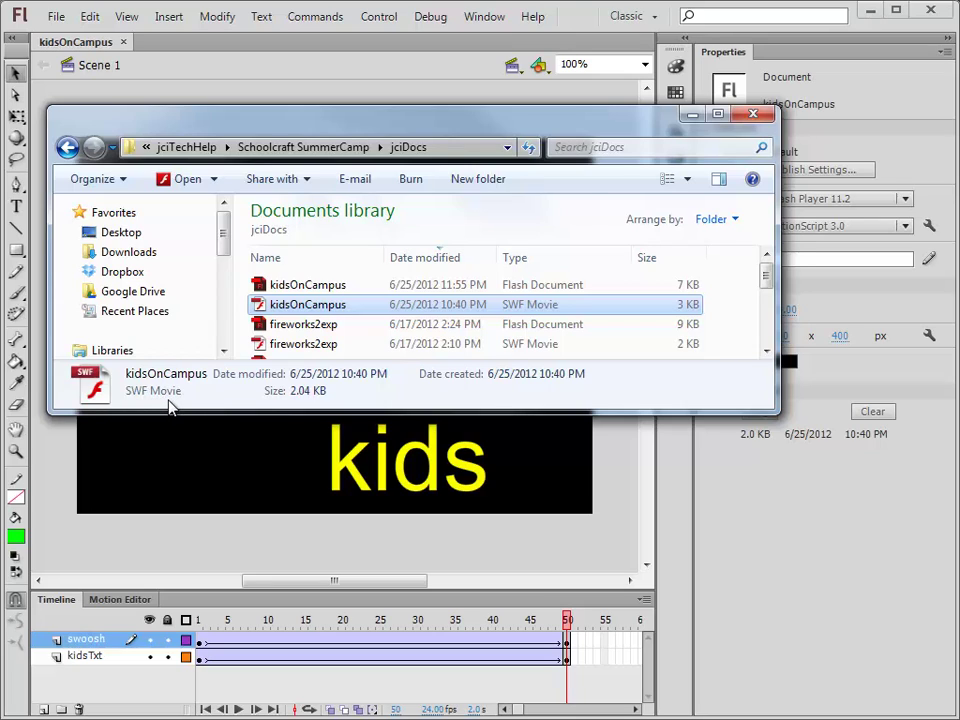
Step: Play the kidsOnCampus SWF Movie in Flash Player, close the player, and compare the file with its Flash Document
{"action": "double_click", "coordinate": [288, 308]}
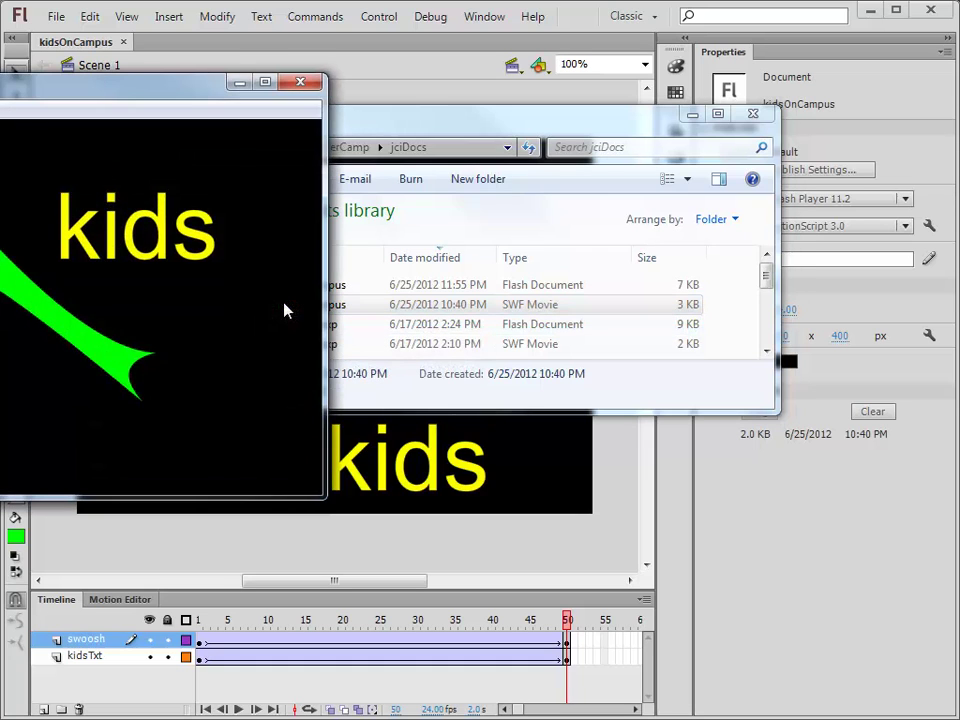
{"action": "left_click_drag", "start_coordinate": [186, 96], "coordinate": [554, 211]}
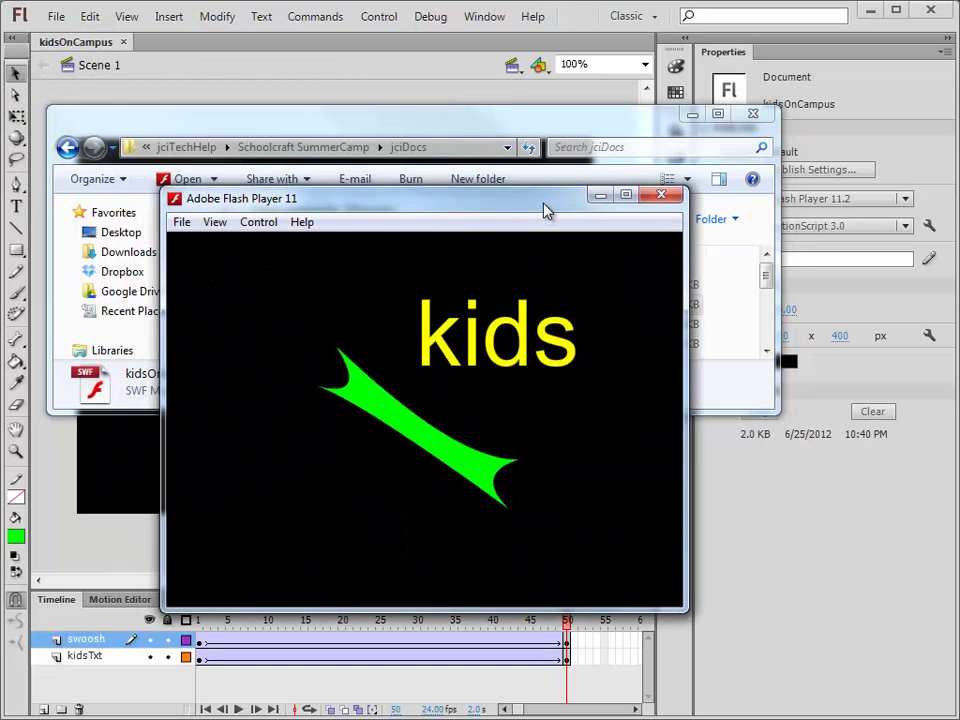
{"action": "left_click", "coordinate": [670, 195]}
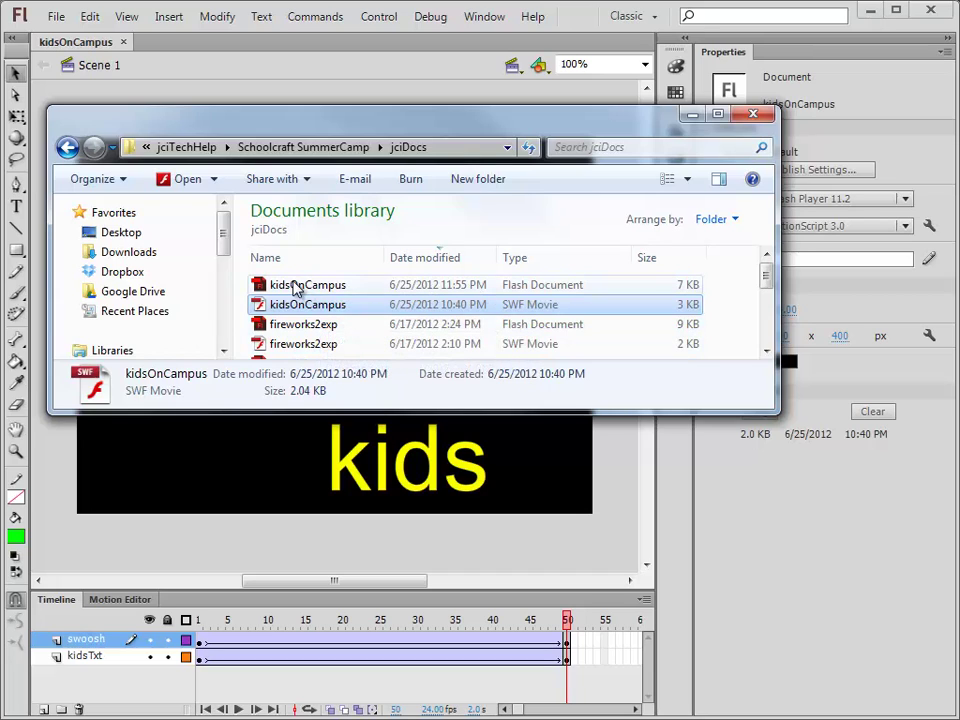
{"action": "left_click", "coordinate": [302, 290]}
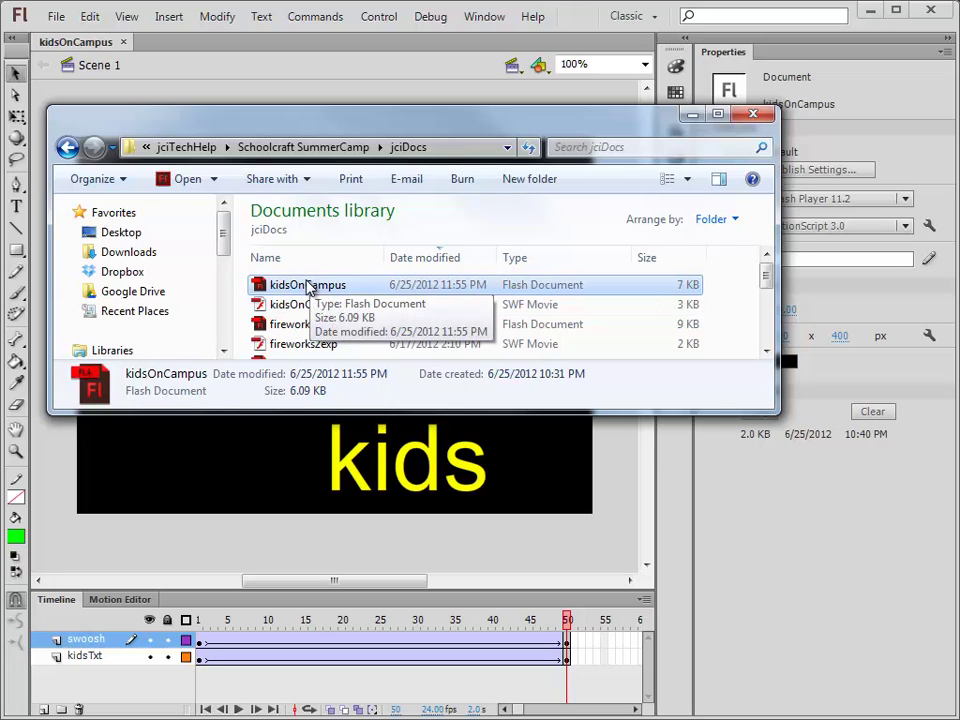
{"action": "left_click", "coordinate": [304, 312]}
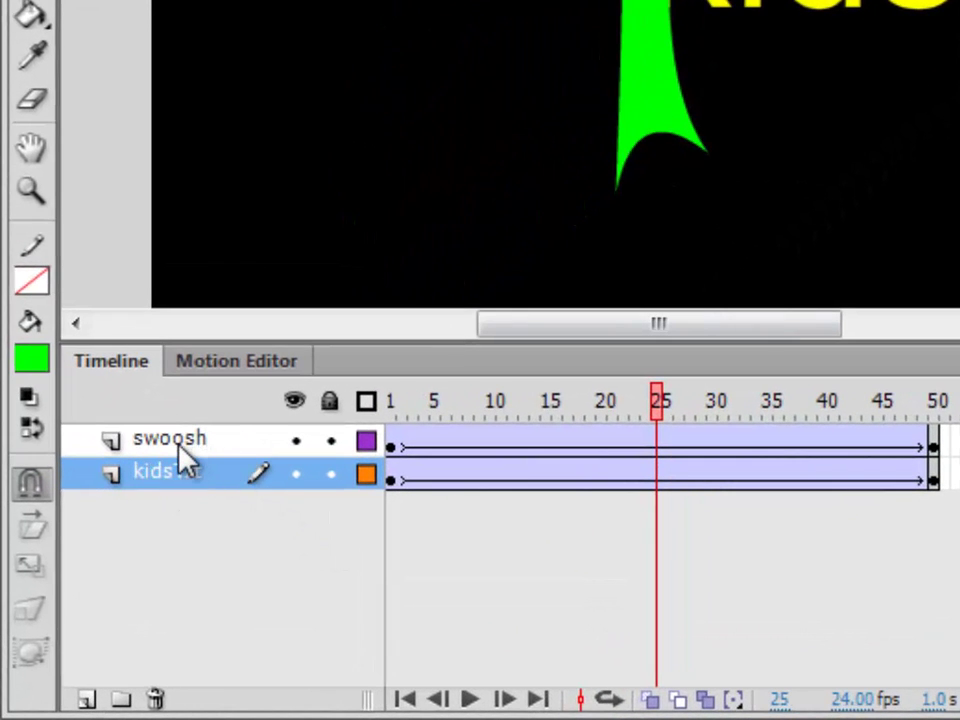
Step: Toggle the swoosh layer's visibility off and on, and lock and unlock that layer
{"action": "left_click", "coordinate": [295, 441]}
{"action": "left_click", "coordinate": [294, 442]}
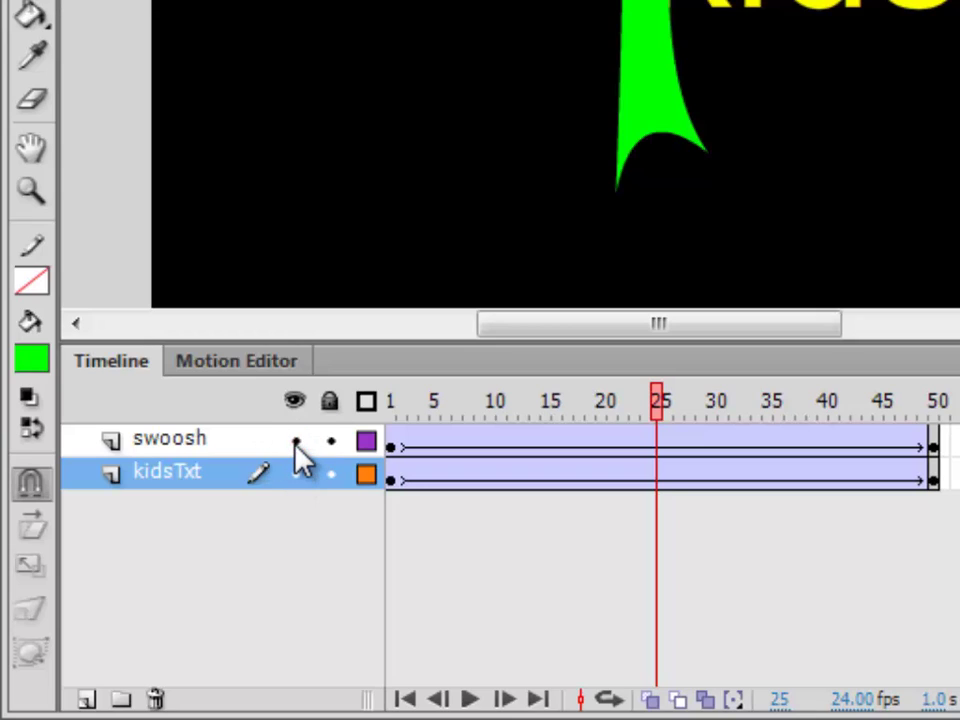
{"action": "left_click", "coordinate": [329, 442]}
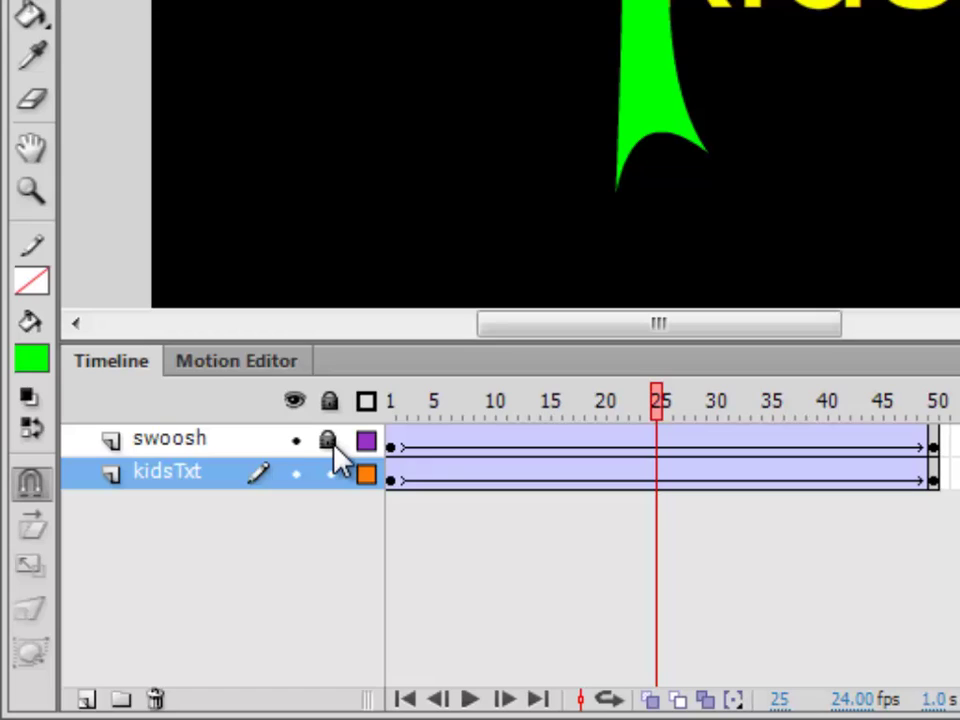
{"action": "left_click", "coordinate": [330, 442]}
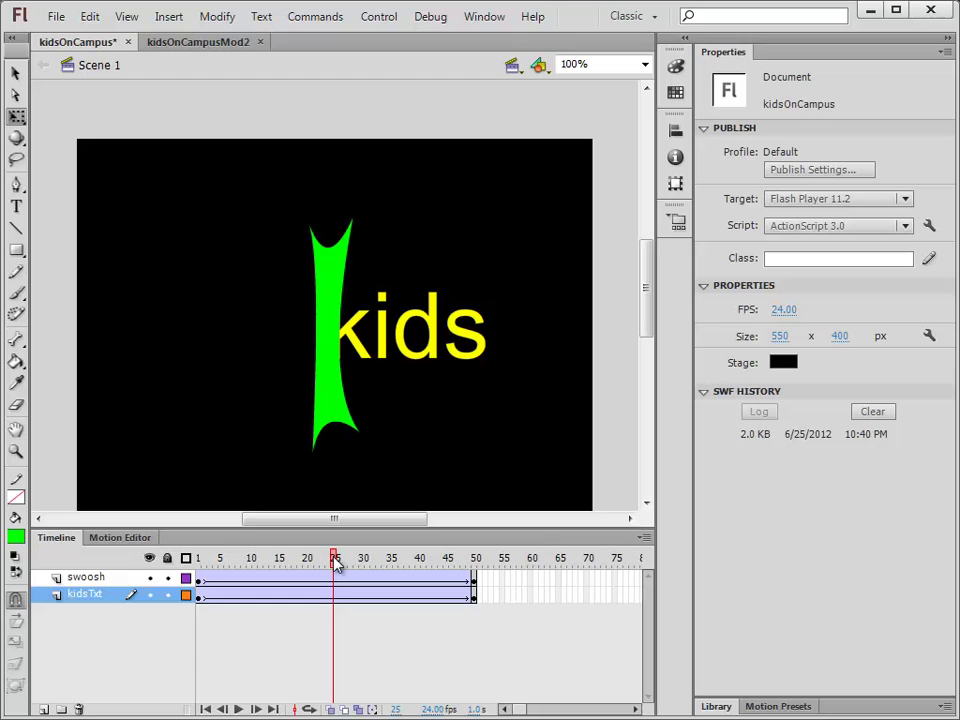
Step: Move the kidsTxt layer above swoosh at frame 25 and restore the original layer order with swoosh on top
{"action": "mouse_move", "coordinate": [335, 563]}
{"action": "left_mouse_down"}
{"action": "mouse_move", "coordinate": [199, 563]}
{"action": "mouse_move", "coordinate": [336, 565]}
{"action": "left_mouse_up"}
{"action": "mouse_move", "coordinate": [92, 600]}
{"action": "left_mouse_down"}
{"action": "mouse_move", "coordinate": [58, 575]}
{"action": "mouse_move", "coordinate": [98, 587]}
{"action": "left_mouse_up"}
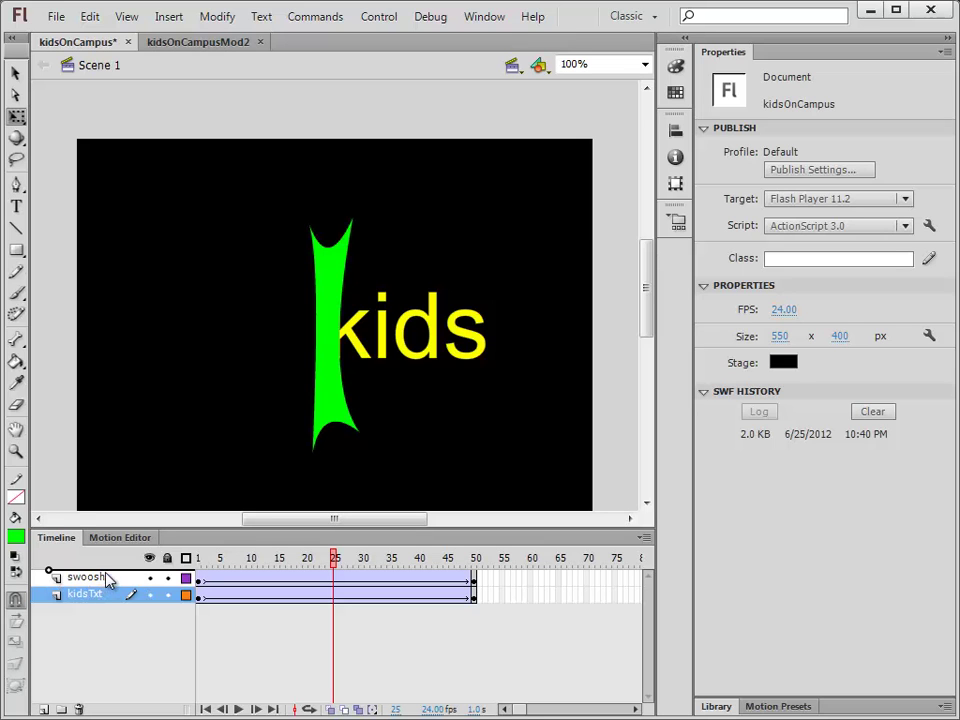
{"action": "left_click_drag", "start_coordinate": [108, 582], "coordinate": [110, 578]}
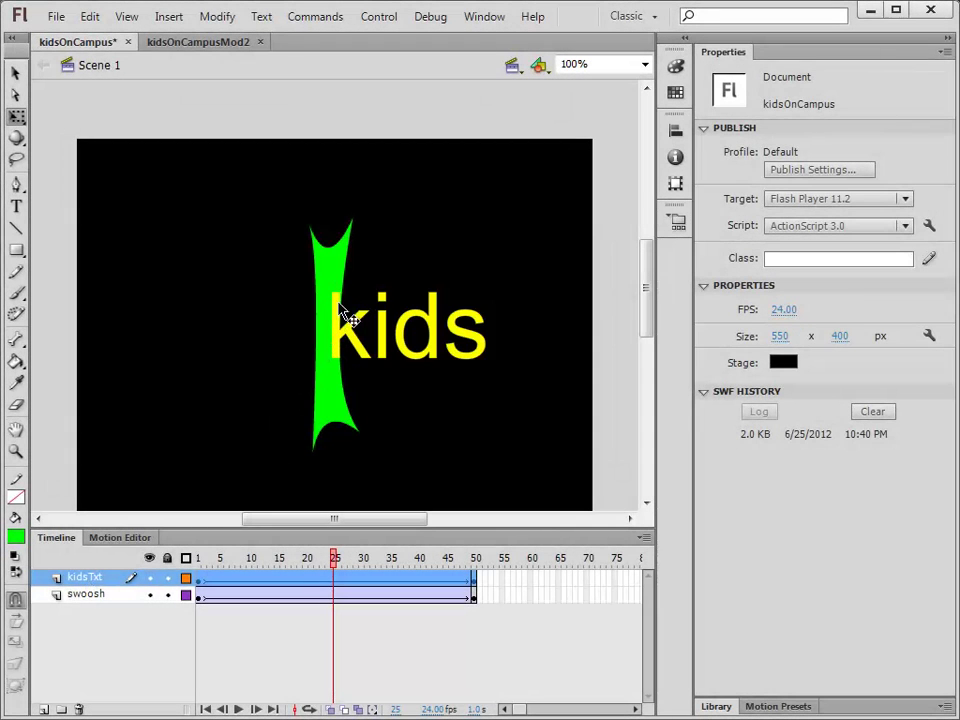
{"action": "left_click", "coordinate": [93, 596]}
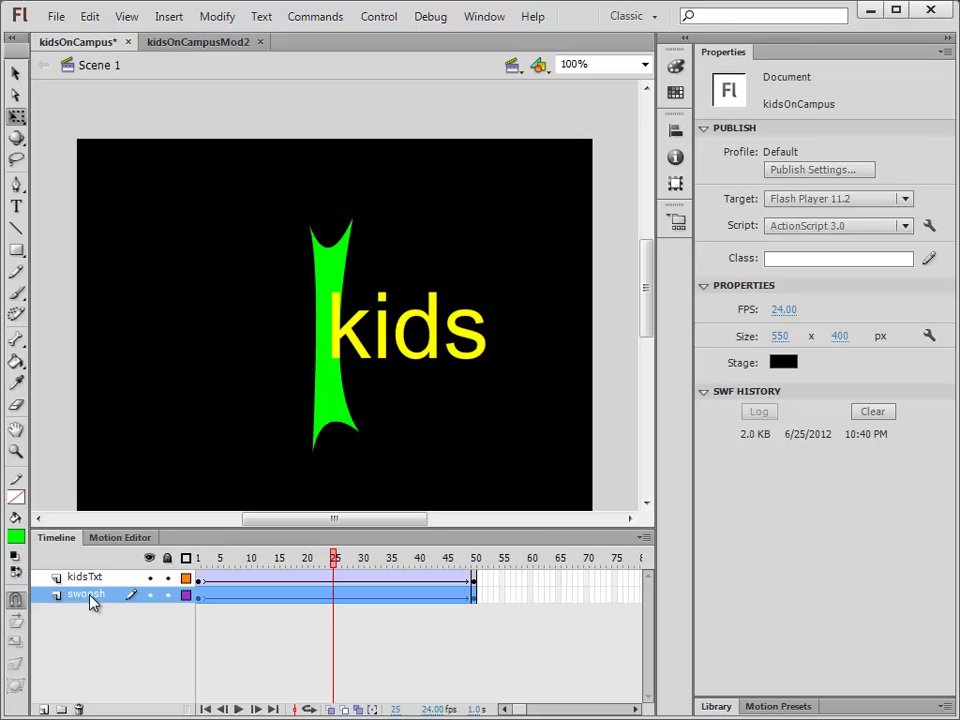
{"action": "left_click_drag", "start_coordinate": [93, 600], "coordinate": [94, 576]}
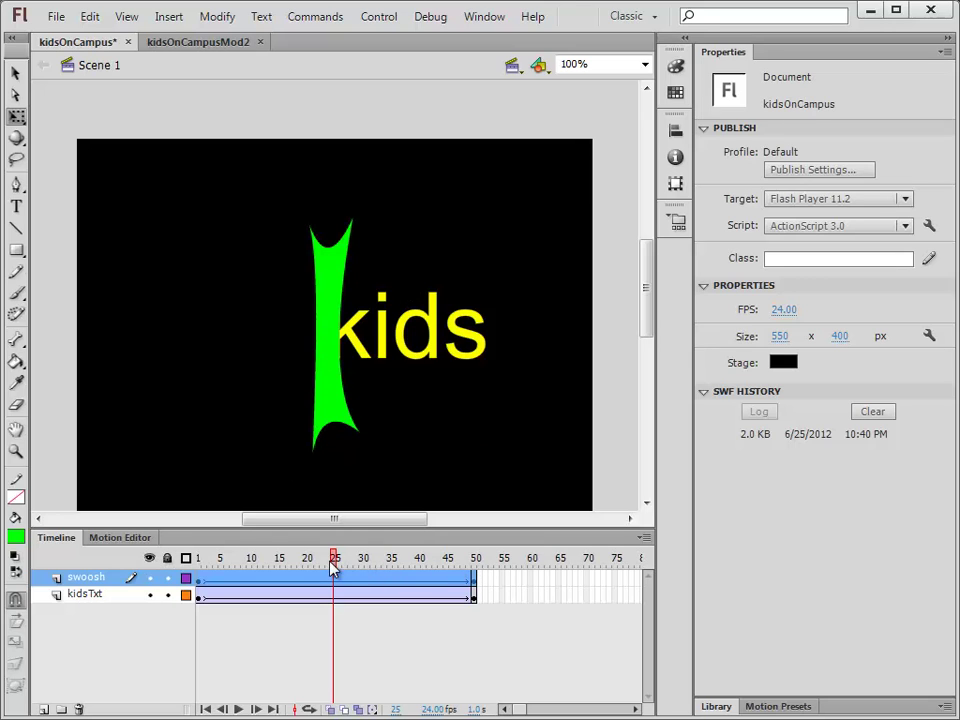
Step: Return the playhead to frame 1, and hide and lock the kidsTxt layer
{"action": "left_click_drag", "start_coordinate": [334, 567], "coordinate": [201, 566]}
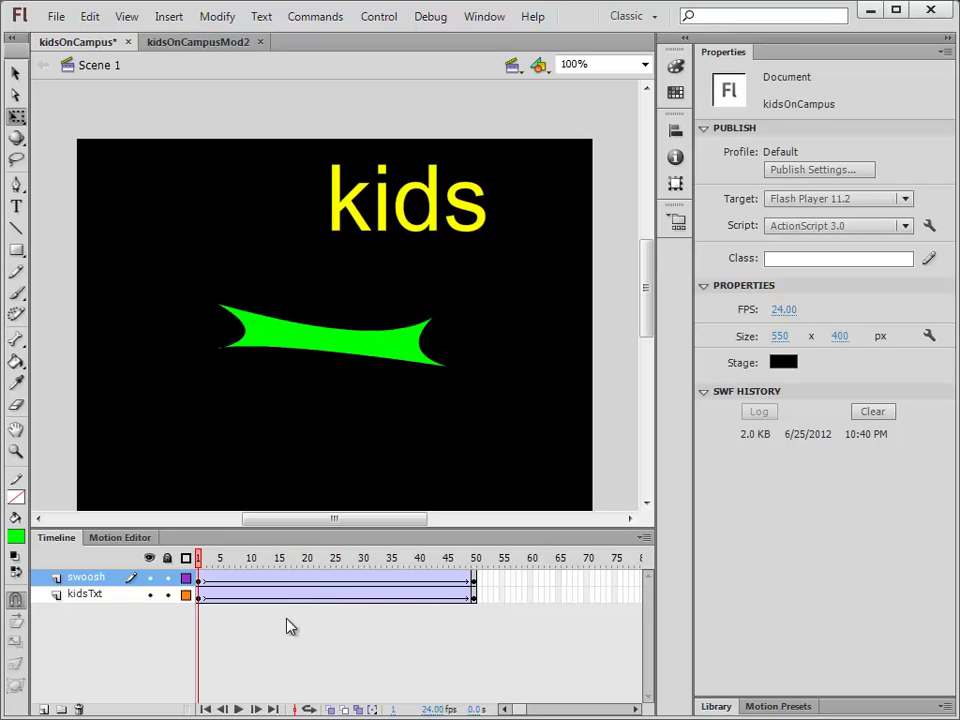
{"action": "left_click", "coordinate": [149, 594]}
{"action": "left_click", "coordinate": [167, 595]}
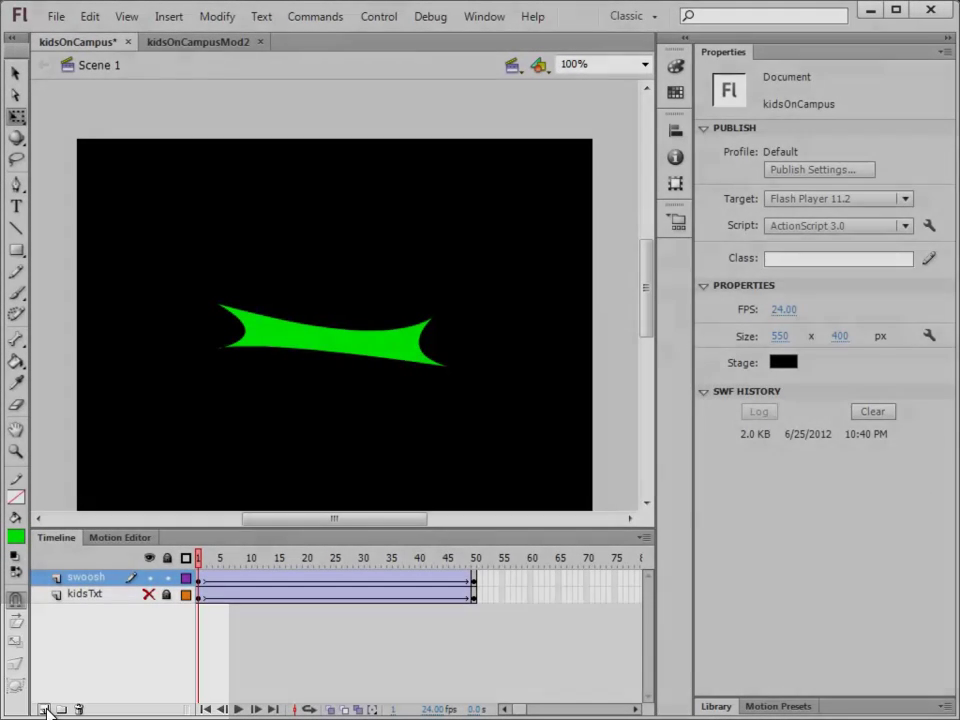
Step: Add a layer above swoosh and place the kidsTxt symbol from the document's library on it at about X 316, Y 96
{"action": "left_click", "coordinate": [44, 709]}
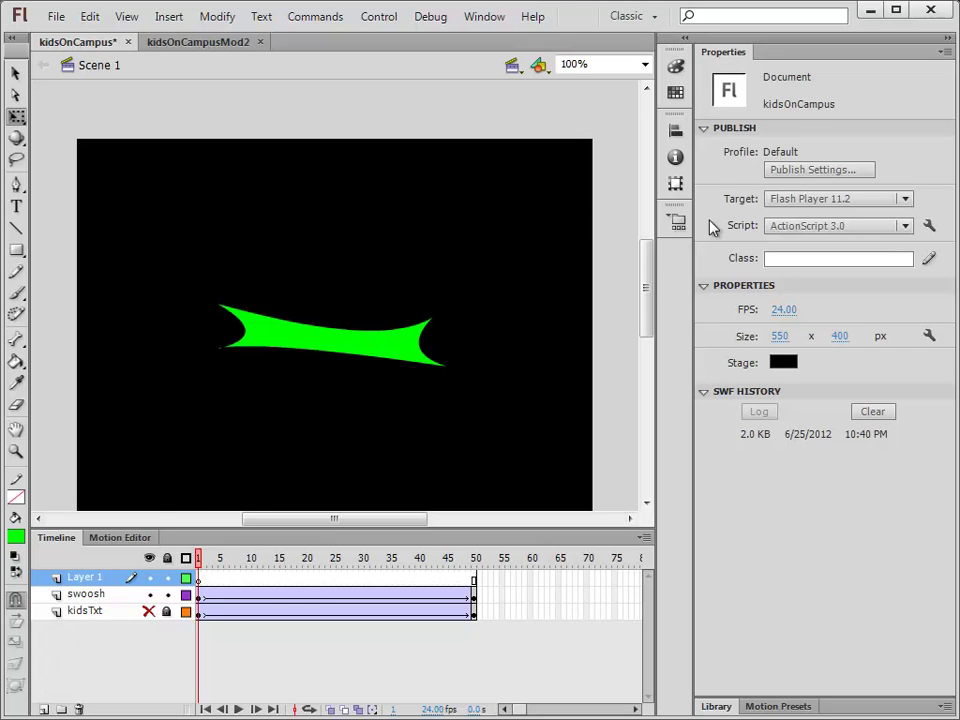
{"action": "left_click", "coordinate": [486, 17]}
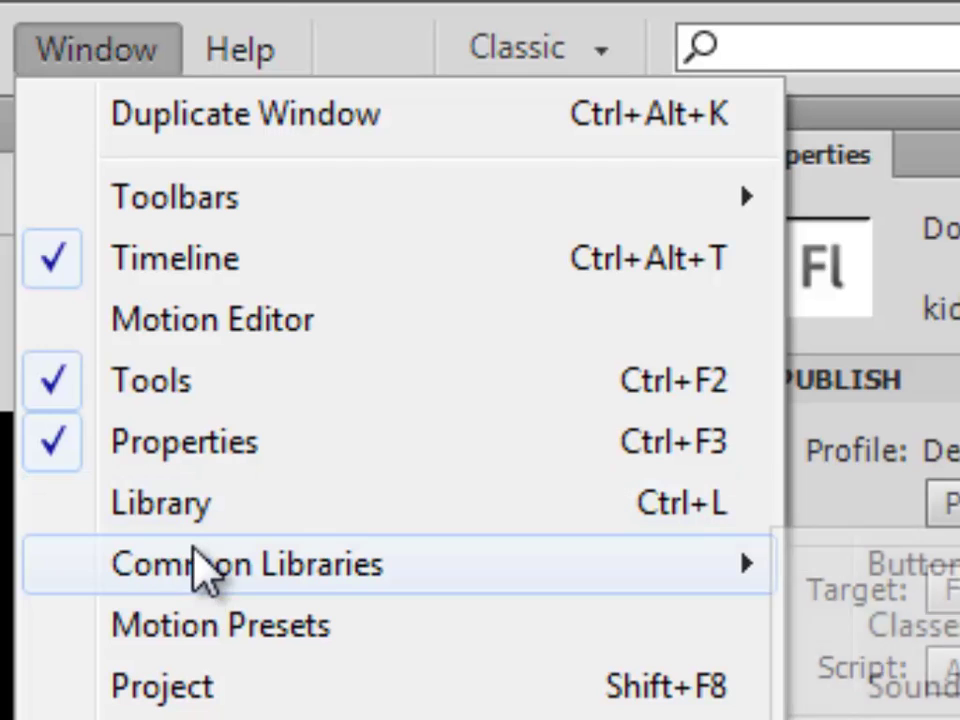
{"action": "left_click", "coordinate": [193, 525]}
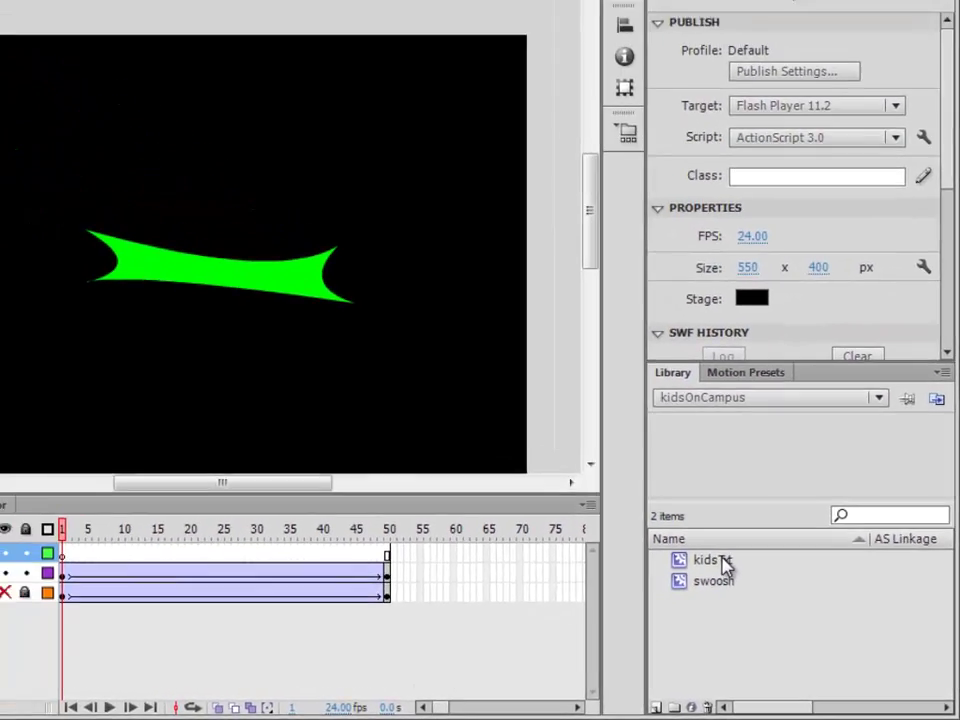
{"action": "left_click", "coordinate": [725, 566]}
{"action": "left_click_drag", "start_coordinate": [725, 566], "coordinate": [446, 411]}
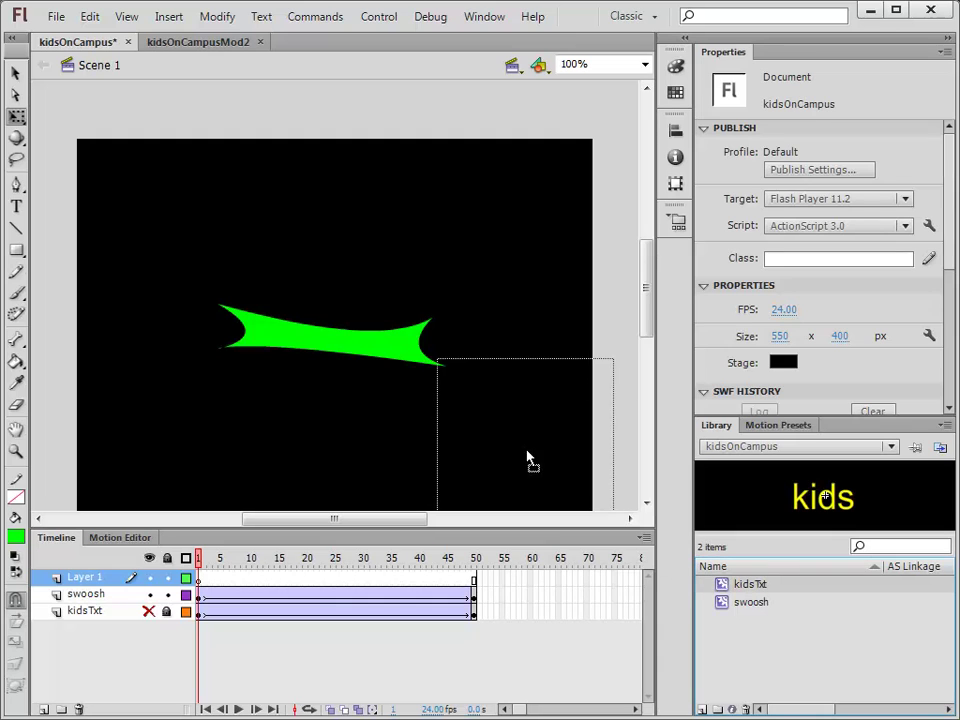
{"action": "left_click_drag", "start_coordinate": [527, 452], "coordinate": [374, 230]}
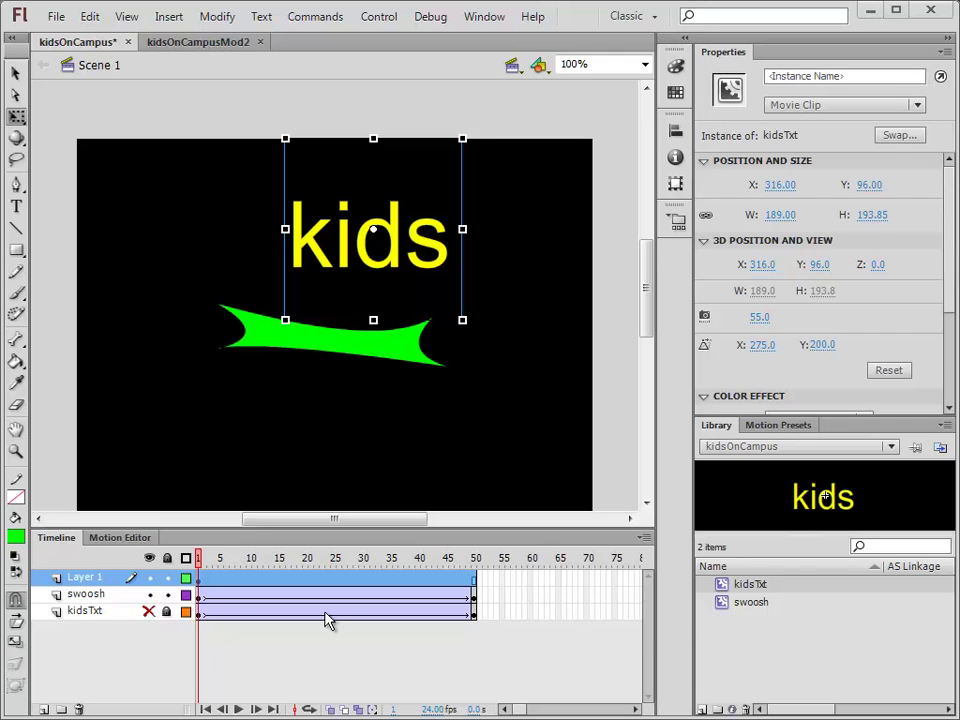
Step: Rename the new layer holding the kids text as kidsTxt2
{"action": "left_click", "coordinate": [111, 583]}
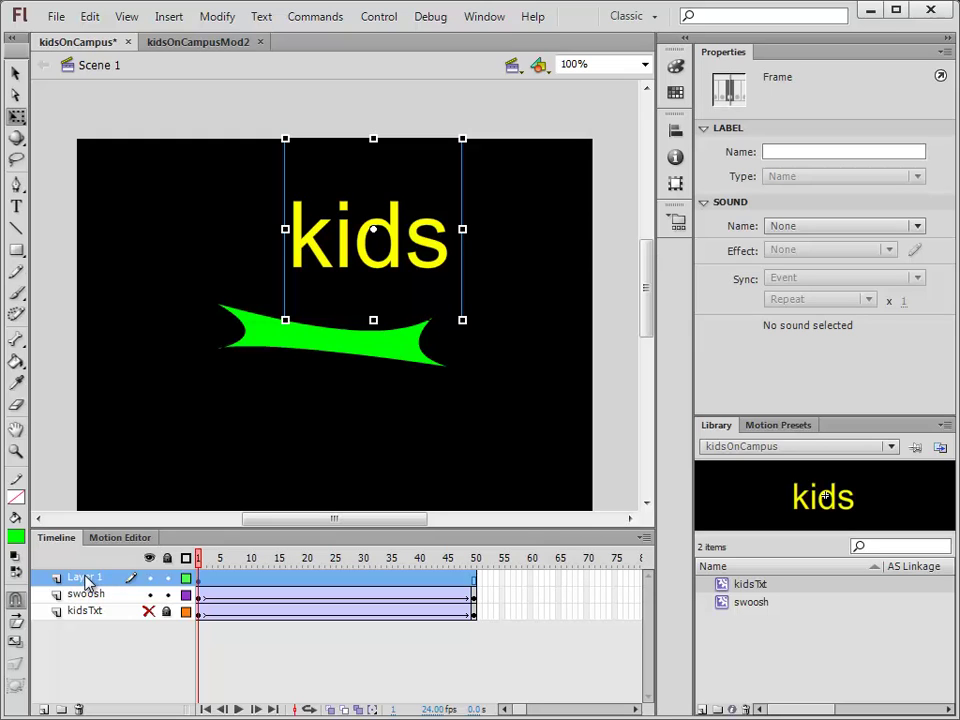
{"action": "right_click", "coordinate": [107, 583]}
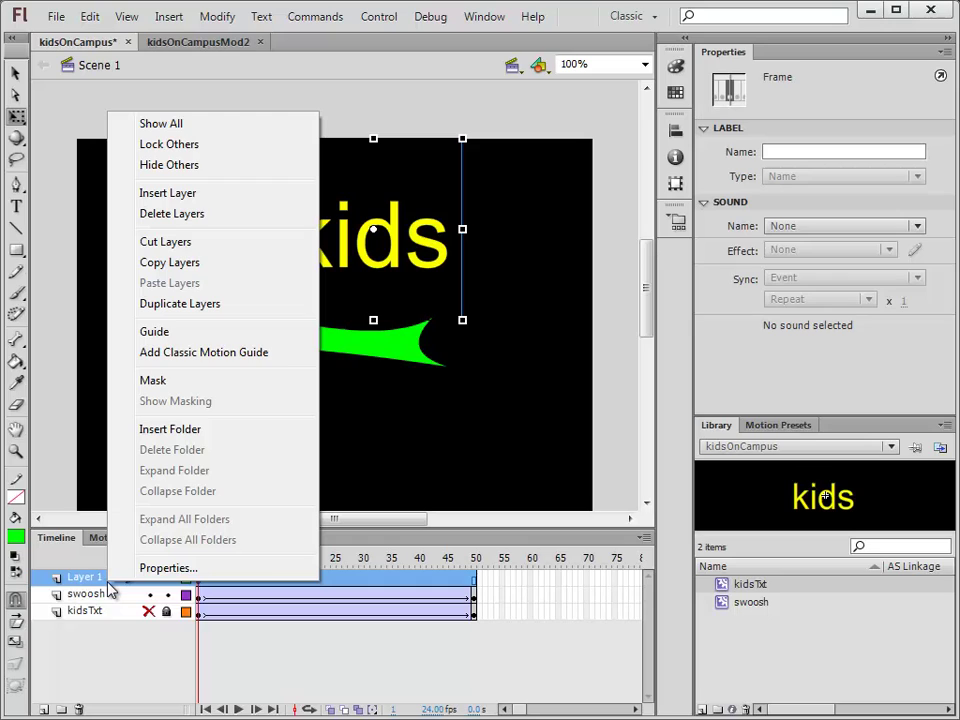
{"action": "key", "text": "Escape"}
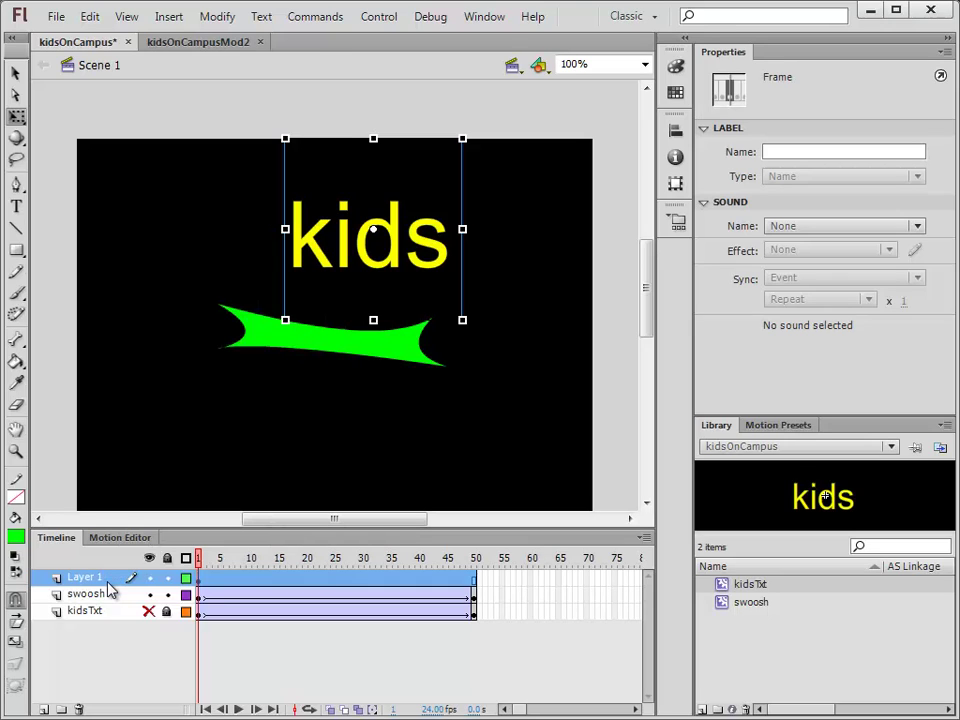
{"action": "double_click", "coordinate": [100, 579]}
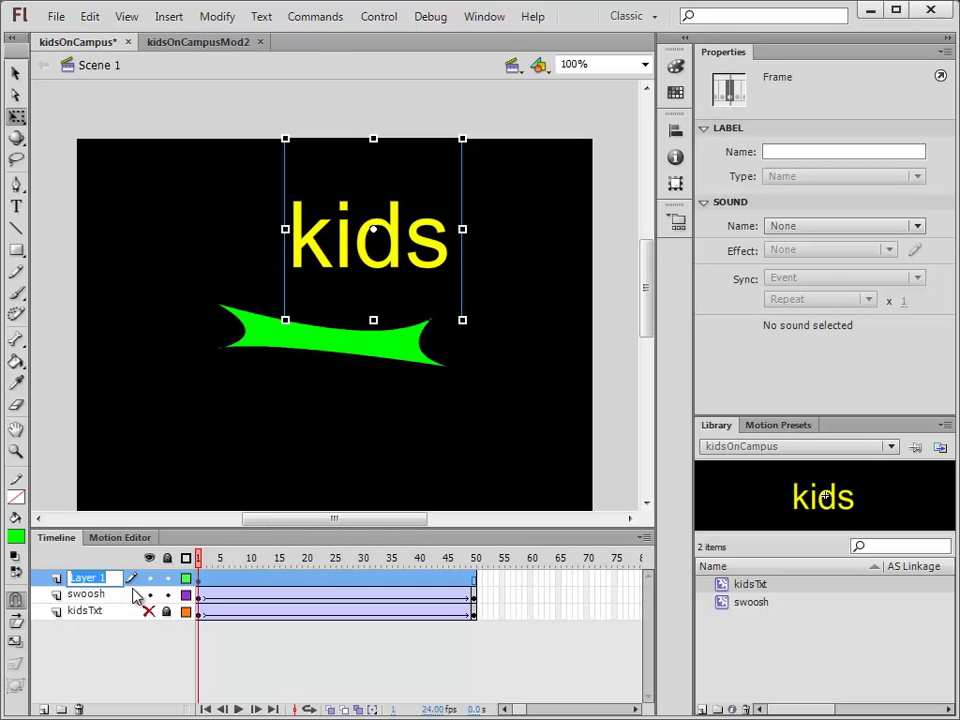
{"action": "type", "text": "kidsTxt2"}
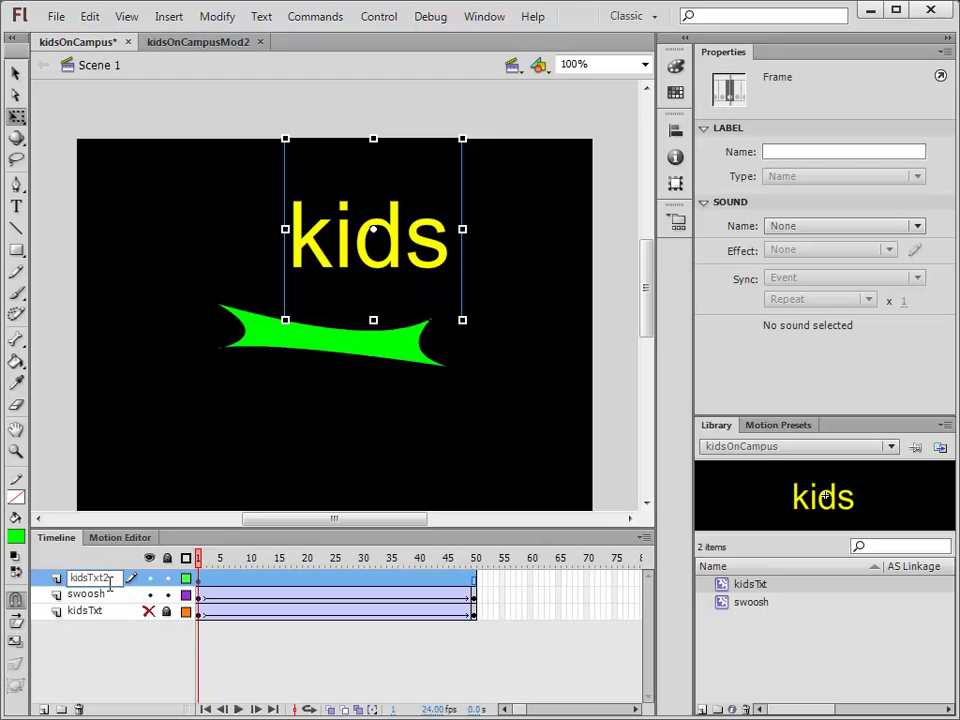
{"action": "key", "text": "Return"}
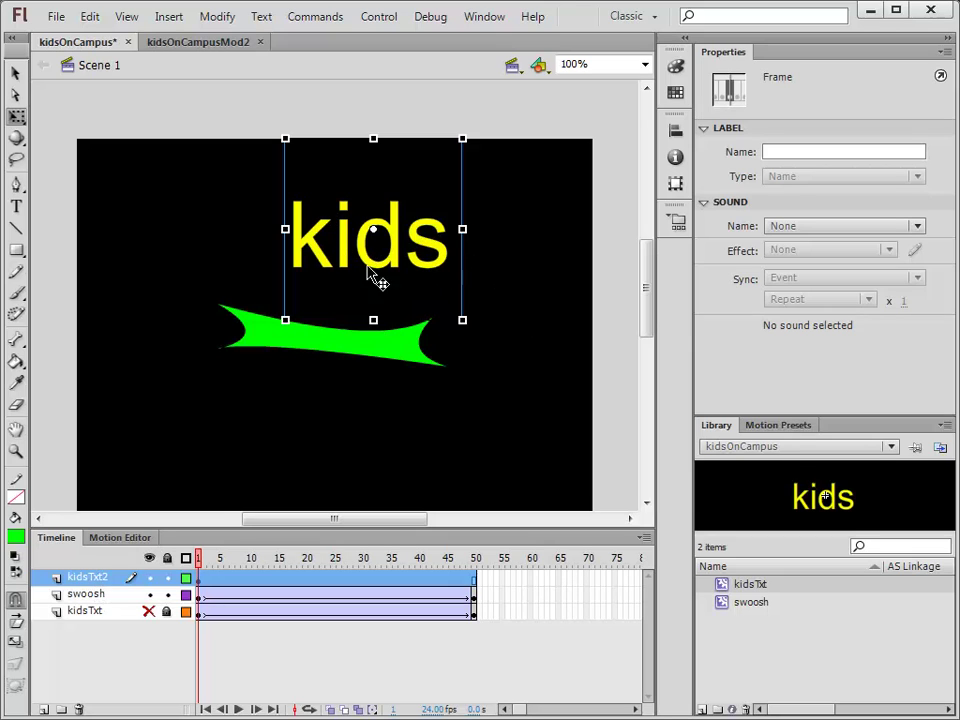
Step: Create a motion tween on the kidsTxt2 layer starting from its frame 1 keyframe
{"action": "left_click", "coordinate": [530, 611]}
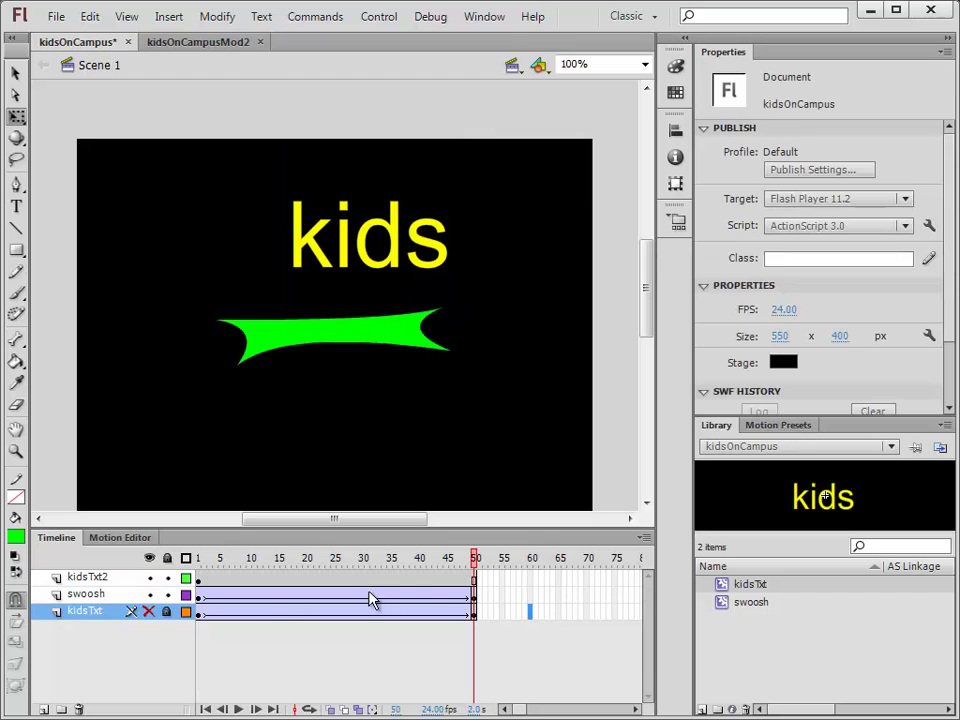
{"action": "left_click", "coordinate": [204, 580]}
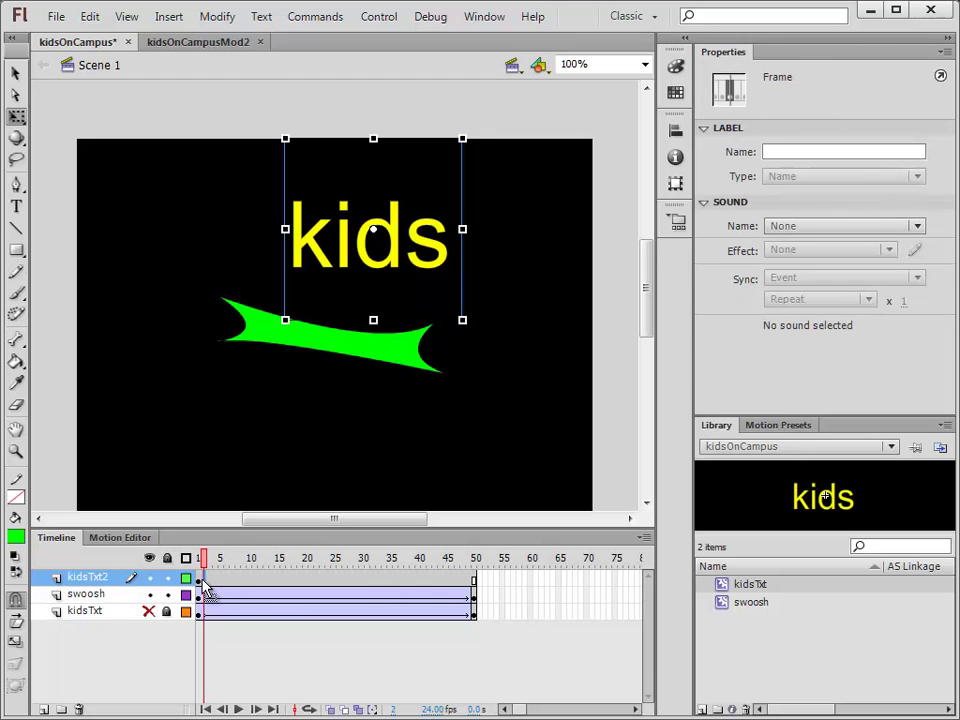
{"action": "mouse_move", "coordinate": [208, 560]}
{"action": "left_mouse_down"}
{"action": "mouse_move", "coordinate": [476, 561]}
{"action": "mouse_move", "coordinate": [199, 568]}
{"action": "left_mouse_up"}
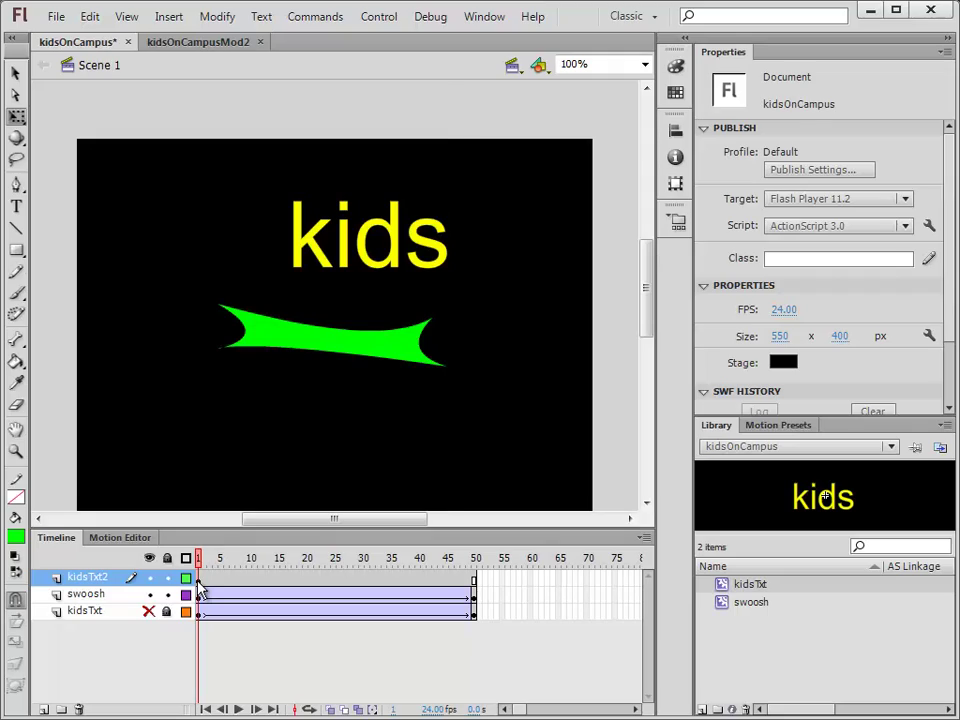
{"action": "right_click", "coordinate": [198, 588]}
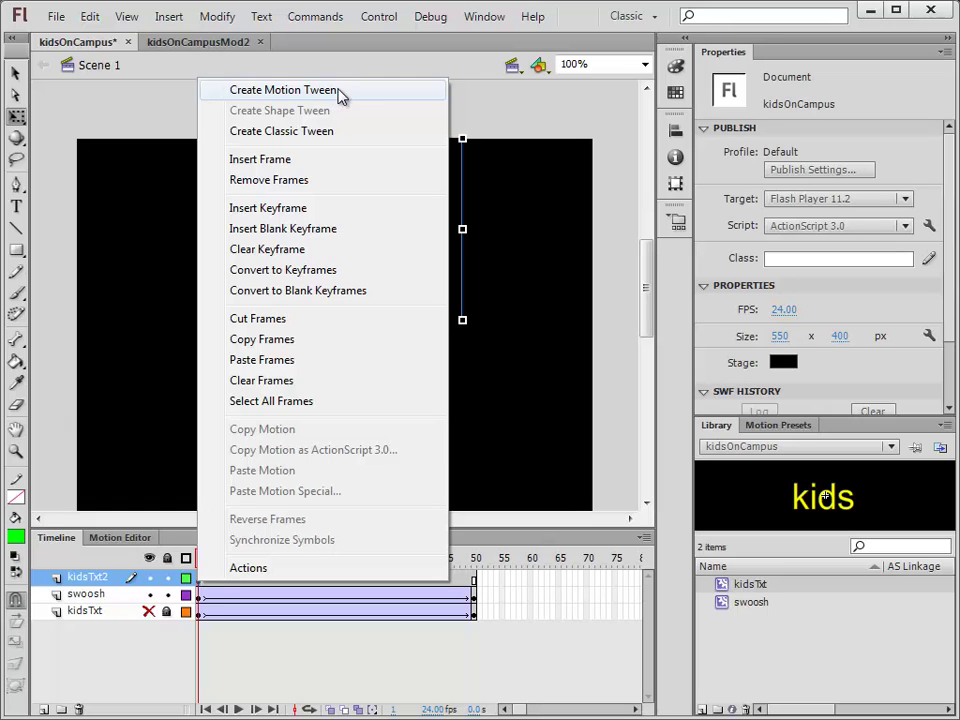
{"action": "left_click", "coordinate": [342, 95]}
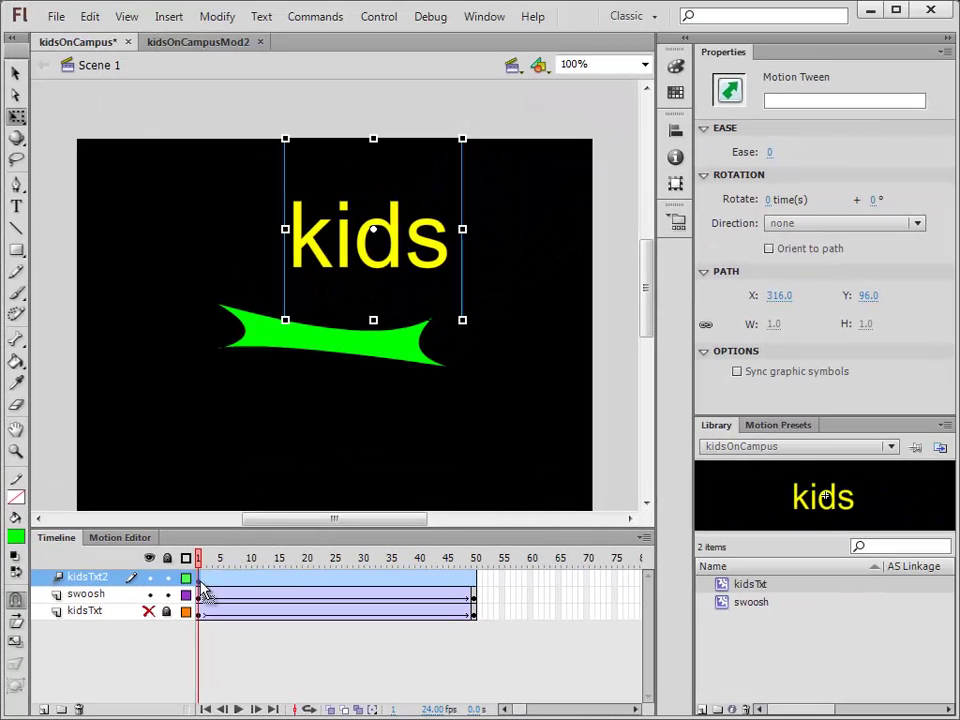
Step: Hide and lock the swoosh layer, and at frame 11 move the kidsTxt2 text about 118 px right and 110 px down
{"action": "left_click_drag", "start_coordinate": [200, 560], "coordinate": [476, 560]}
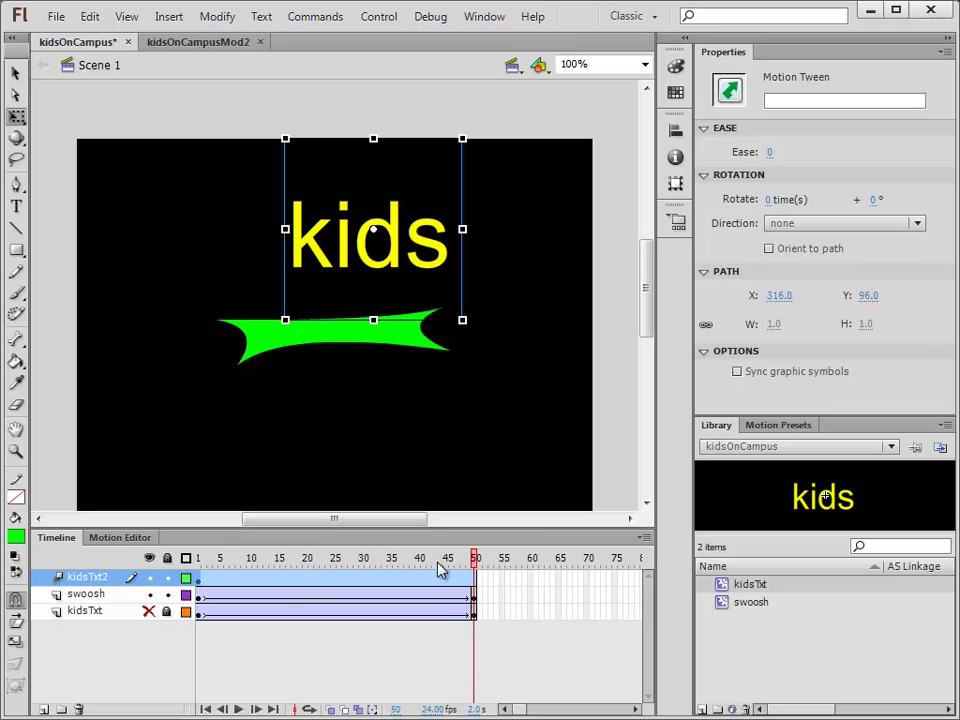
{"action": "left_click", "coordinate": [254, 585]}
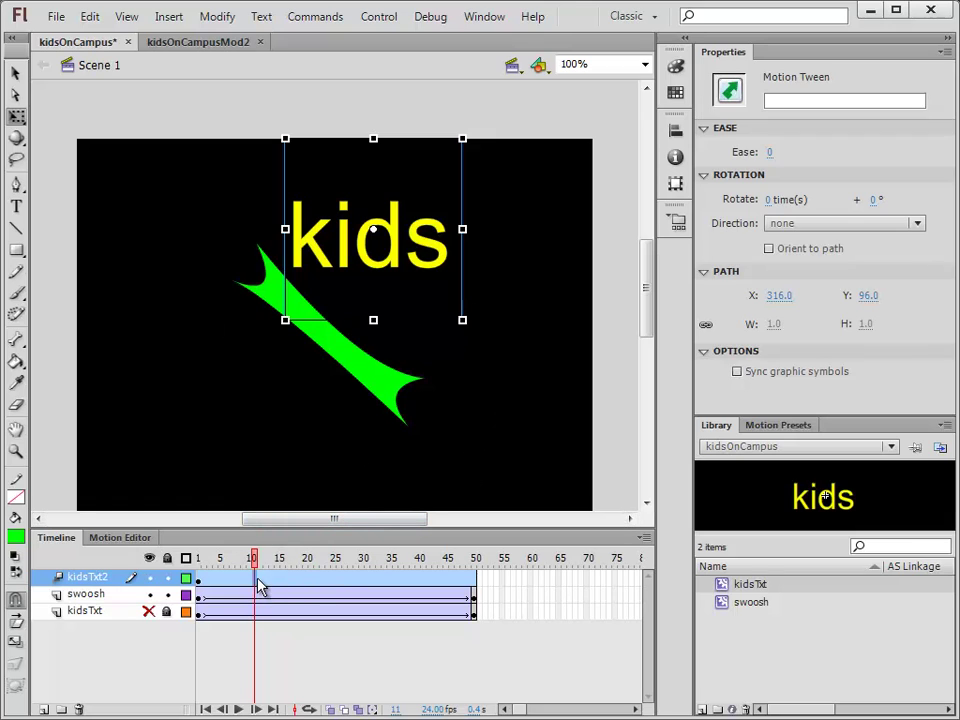
{"action": "left_click", "coordinate": [149, 594]}
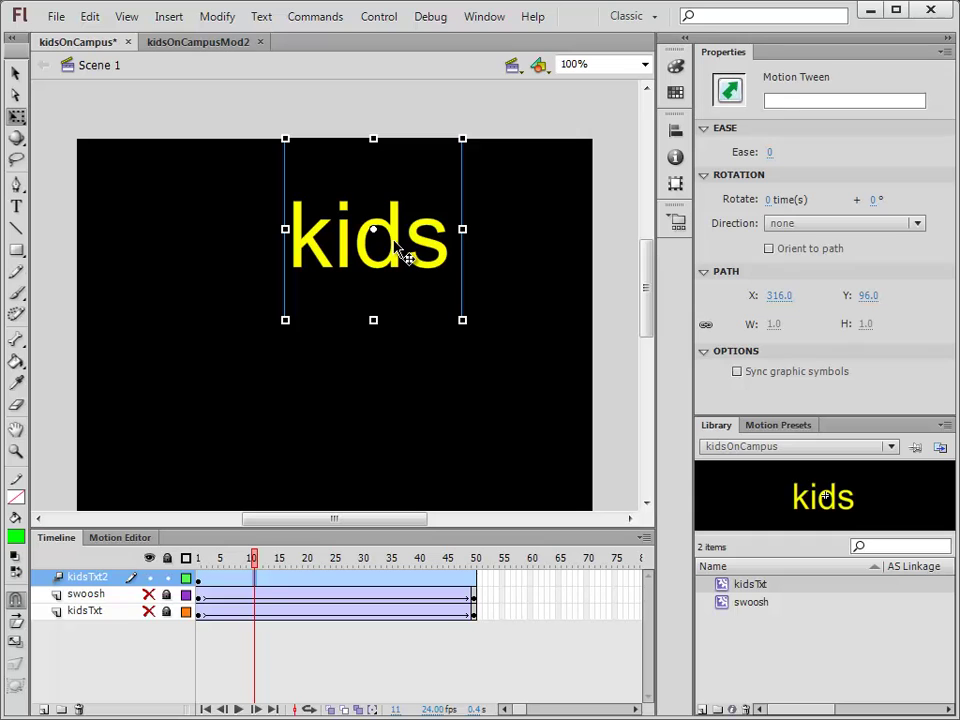
{"action": "left_click_drag", "start_coordinate": [397, 248], "coordinate": [503, 350]}
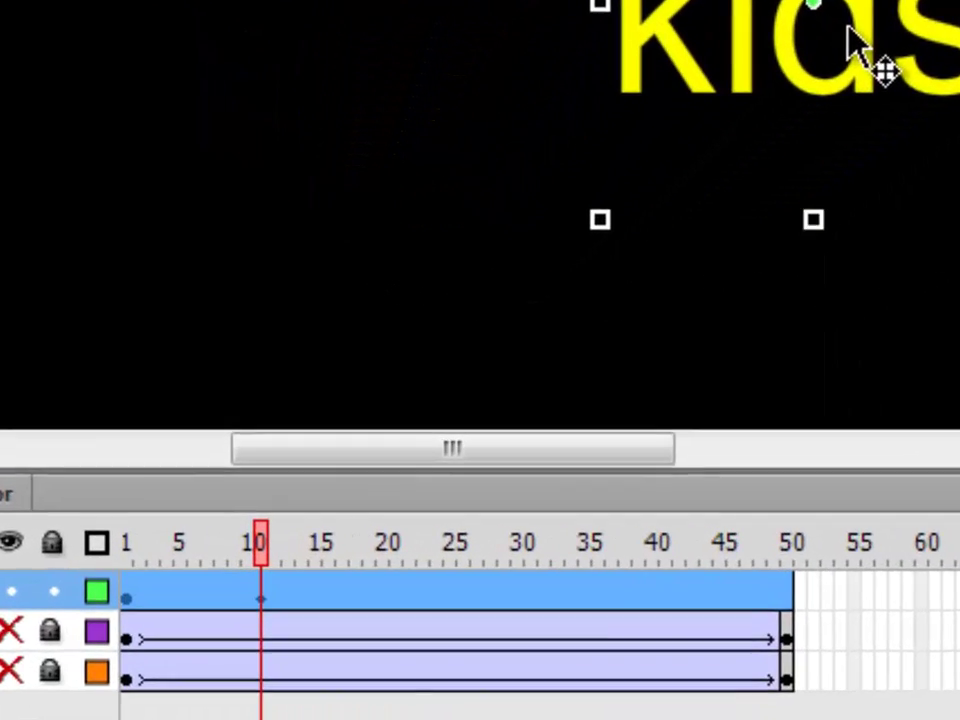
{"action": "left_click_drag", "start_coordinate": [269, 541], "coordinate": [345, 535]}
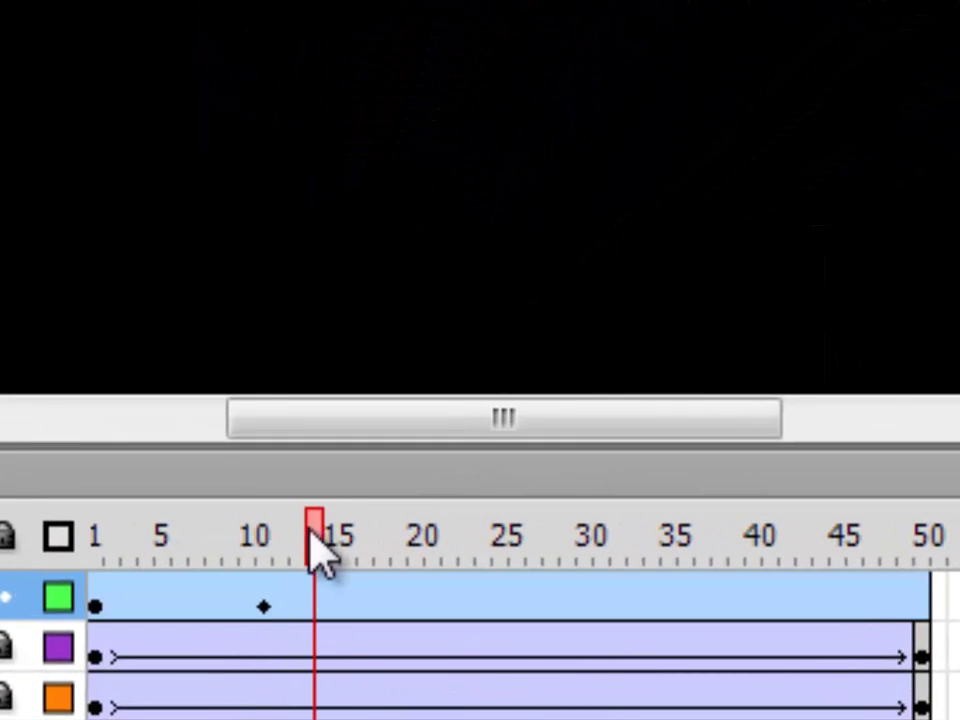
{"action": "left_click", "coordinate": [279, 612]}
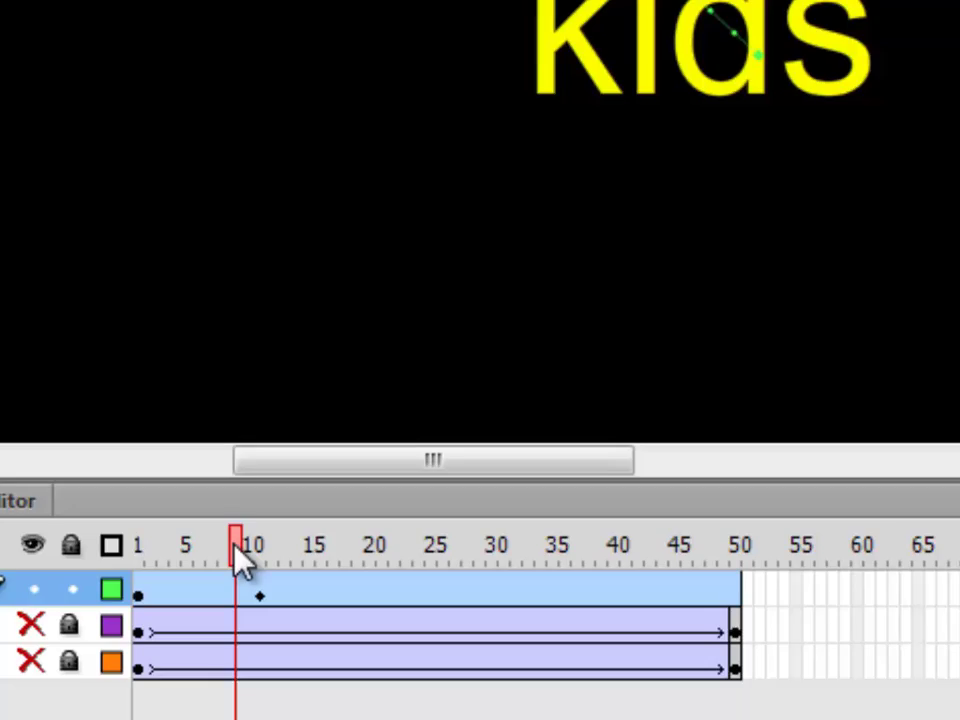
{"action": "mouse_move", "coordinate": [240, 562]}
{"action": "left_mouse_down"}
{"action": "mouse_move", "coordinate": [140, 556]}
{"action": "mouse_move", "coordinate": [257, 563]}
{"action": "left_mouse_up"}
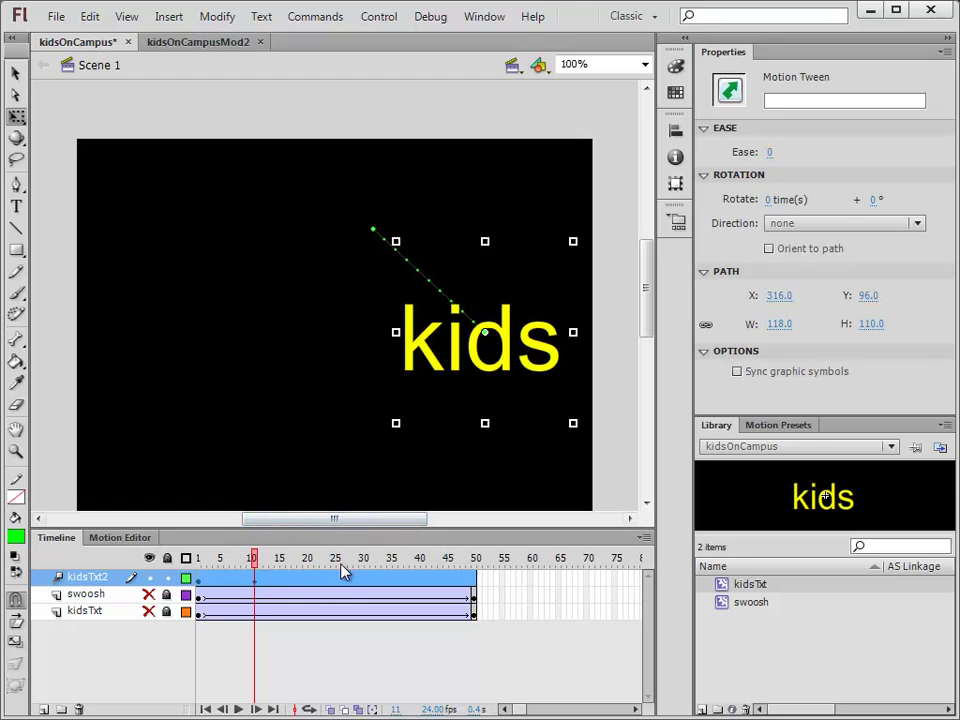
Step: Move the kidsTxt2 text to about X 321, Y 313 at frame 20 and to about X 198, Y 210 at frame 30
{"action": "left_click", "coordinate": [310, 587]}
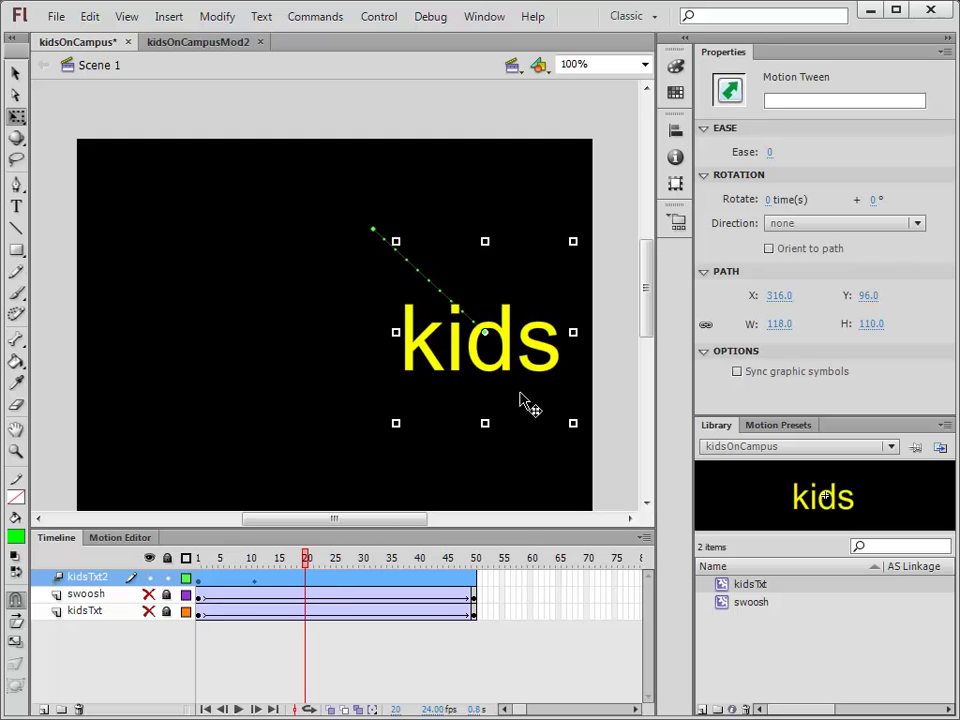
{"action": "left_click_drag", "start_coordinate": [499, 358], "coordinate": [387, 463]}
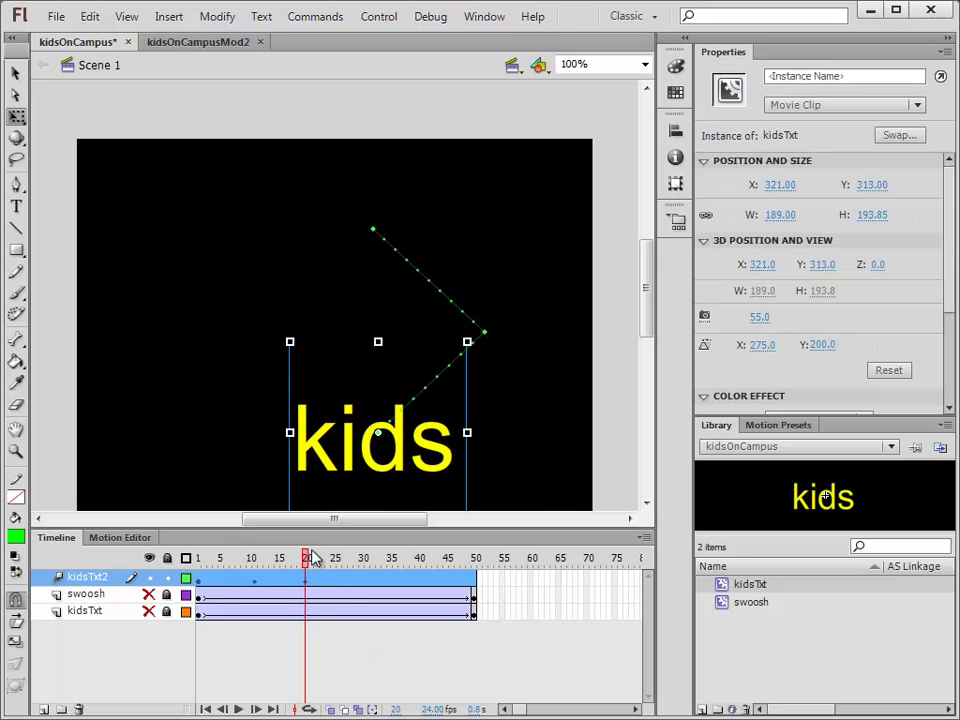
{"action": "left_click_drag", "start_coordinate": [307, 559], "coordinate": [367, 561]}
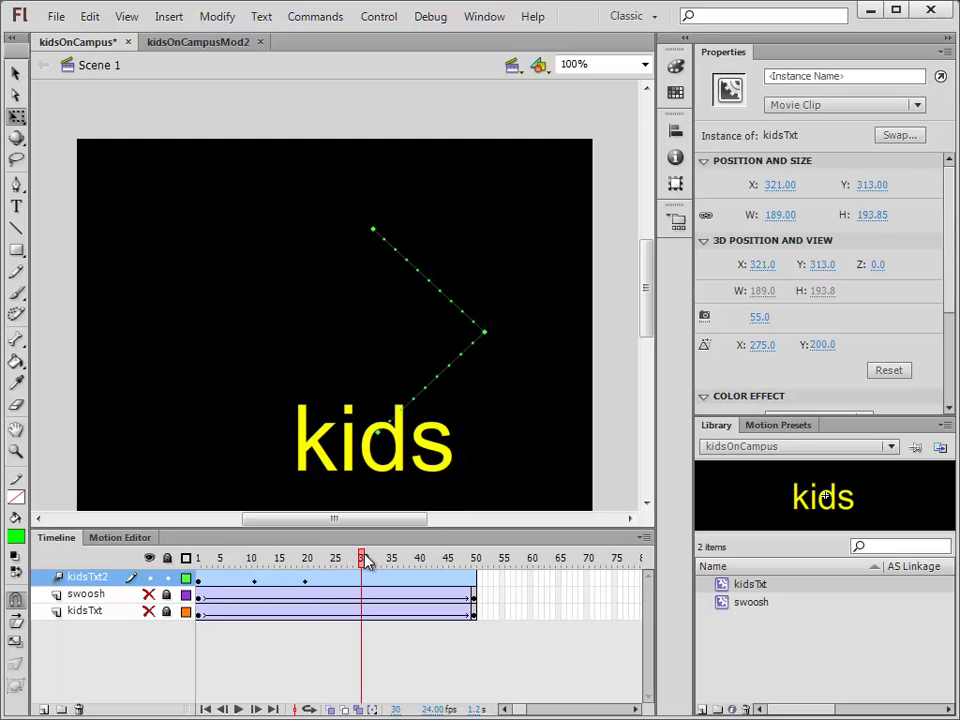
{"action": "left_click", "coordinate": [328, 583]}
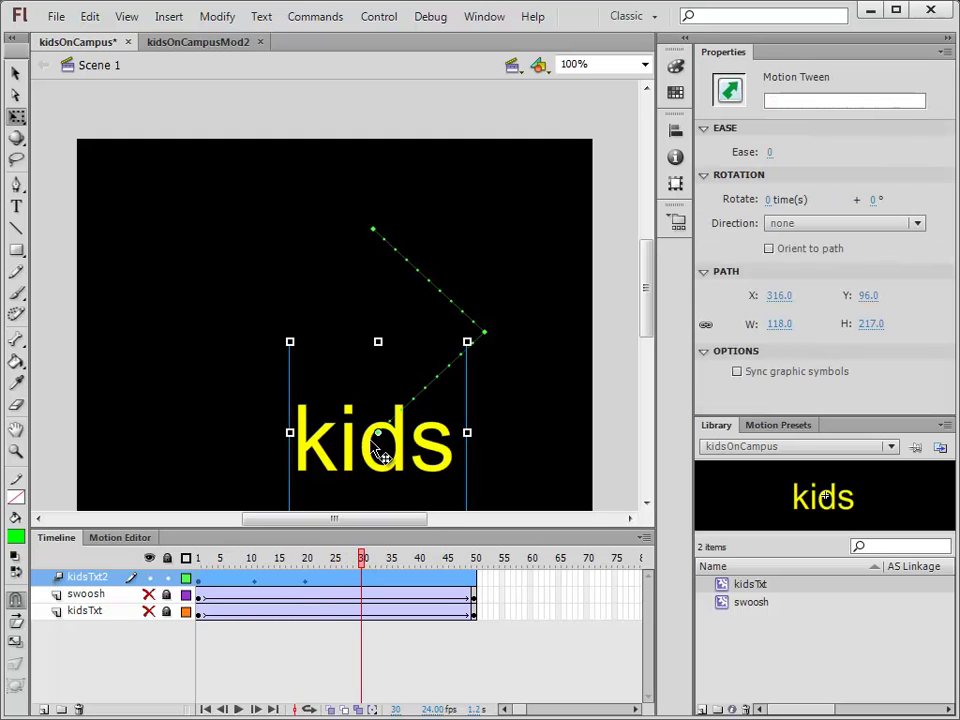
{"action": "left_click_drag", "start_coordinate": [383, 456], "coordinate": [265, 357]}
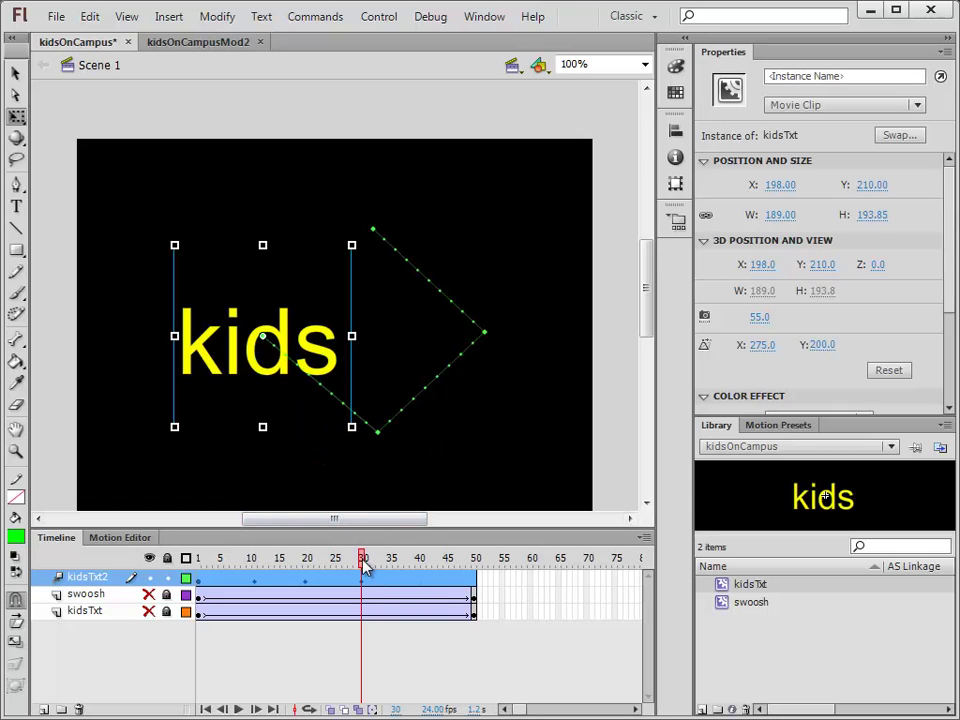
Step: Move the kidsTxt2 text to about X 290, Y 92 at frame 41, near the start of its motion path
{"action": "left_click_drag", "start_coordinate": [365, 565], "coordinate": [423, 562]}
{"action": "left_click", "coordinate": [264, 345]}
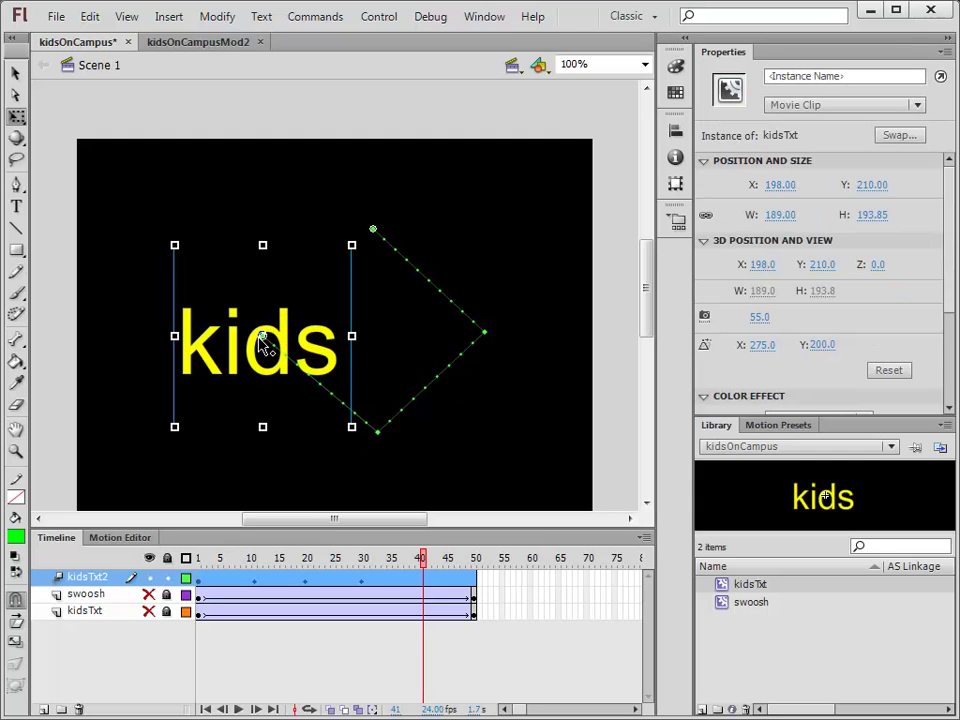
{"action": "left_click_drag", "start_coordinate": [217, 369], "coordinate": [303, 252]}
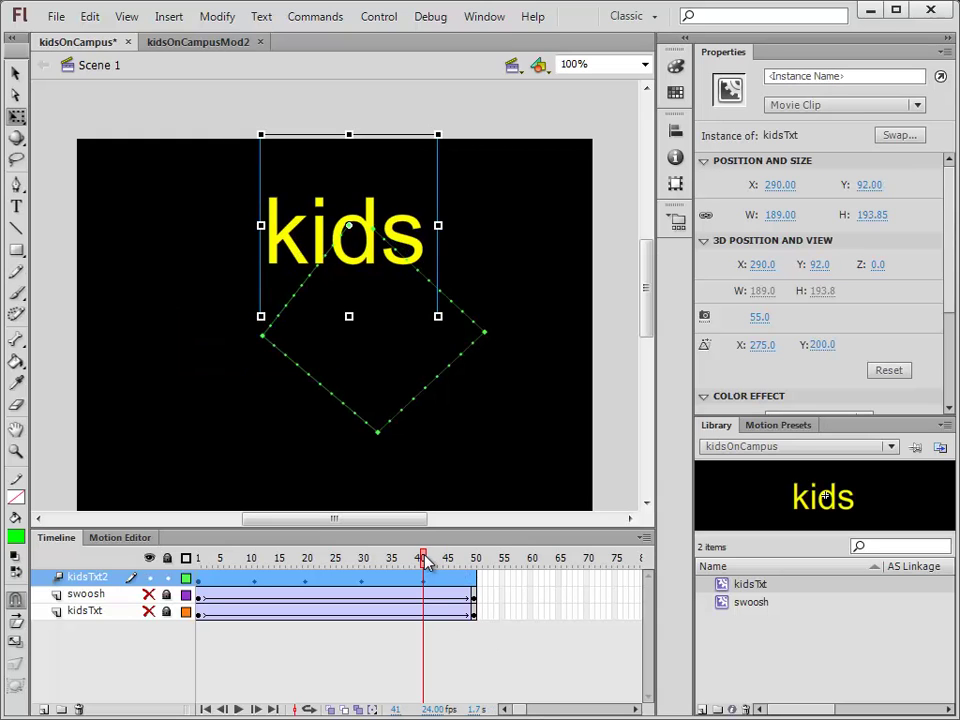
Step: Make the swoosh layer visible and play the whole animation from frame 1
{"action": "left_click_drag", "start_coordinate": [425, 562], "coordinate": [191, 549]}
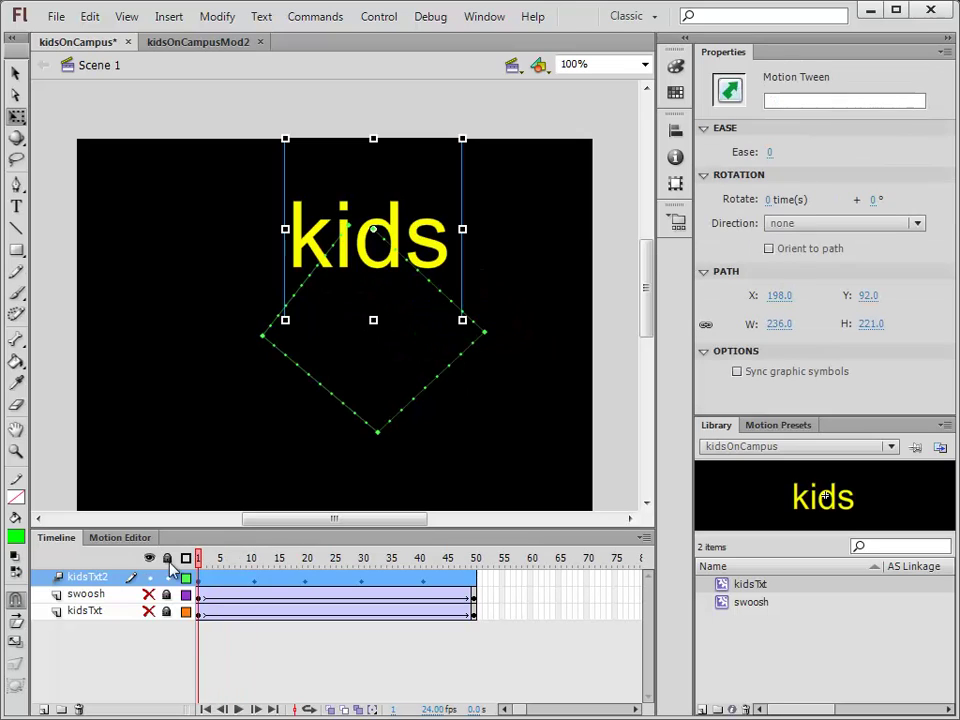
{"action": "left_click", "coordinate": [149, 595]}
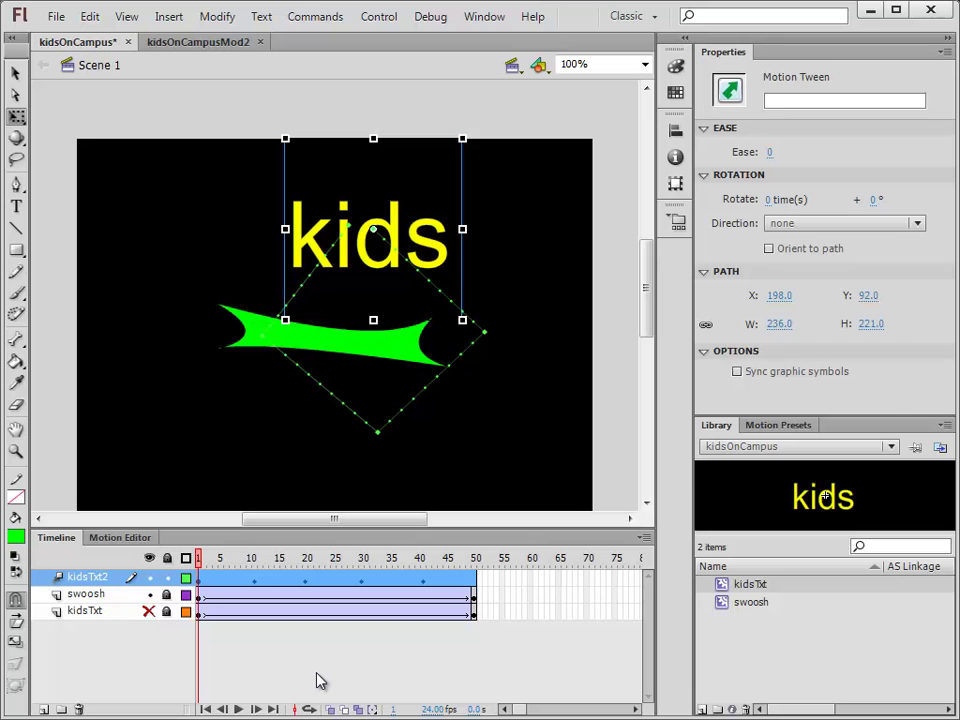
{"action": "key", "text": "Return"}
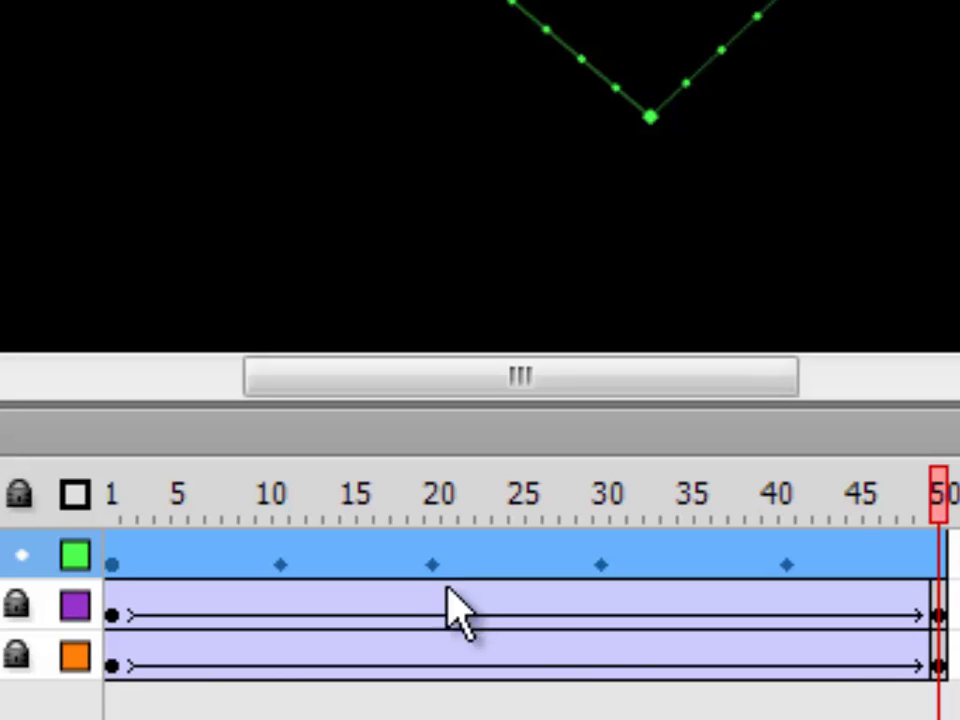
Step: Hide the swoosh layer and examine the kidsTxt2 property keyframes at frames 11 and 20, then return to frame 1
{"action": "left_click_drag", "start_coordinate": [934, 510], "coordinate": [282, 508]}
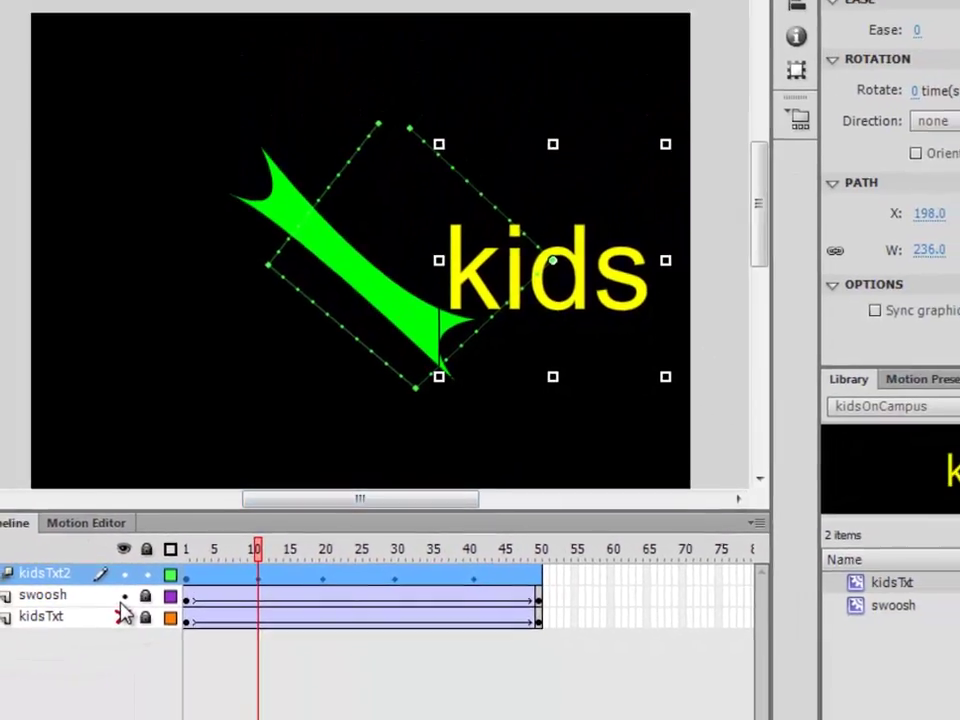
{"action": "left_click", "coordinate": [90, 597]}
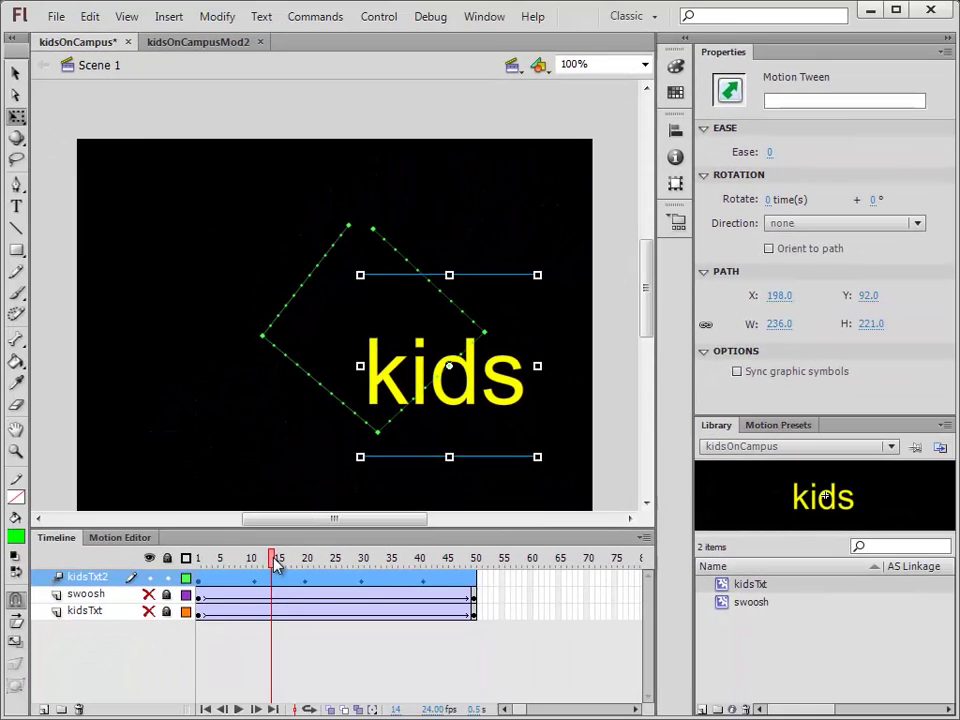
{"action": "left_click_drag", "start_coordinate": [277, 565], "coordinate": [253, 566]}
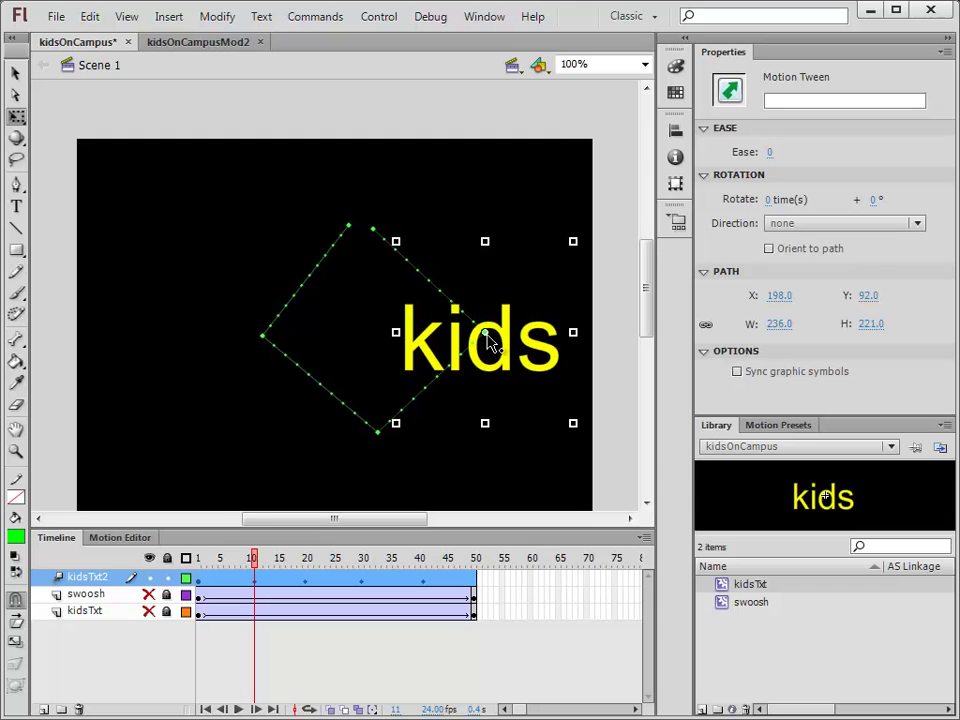
{"action": "left_click", "coordinate": [255, 560]}
{"action": "left_click_drag", "start_coordinate": [255, 560], "coordinate": [308, 561]}
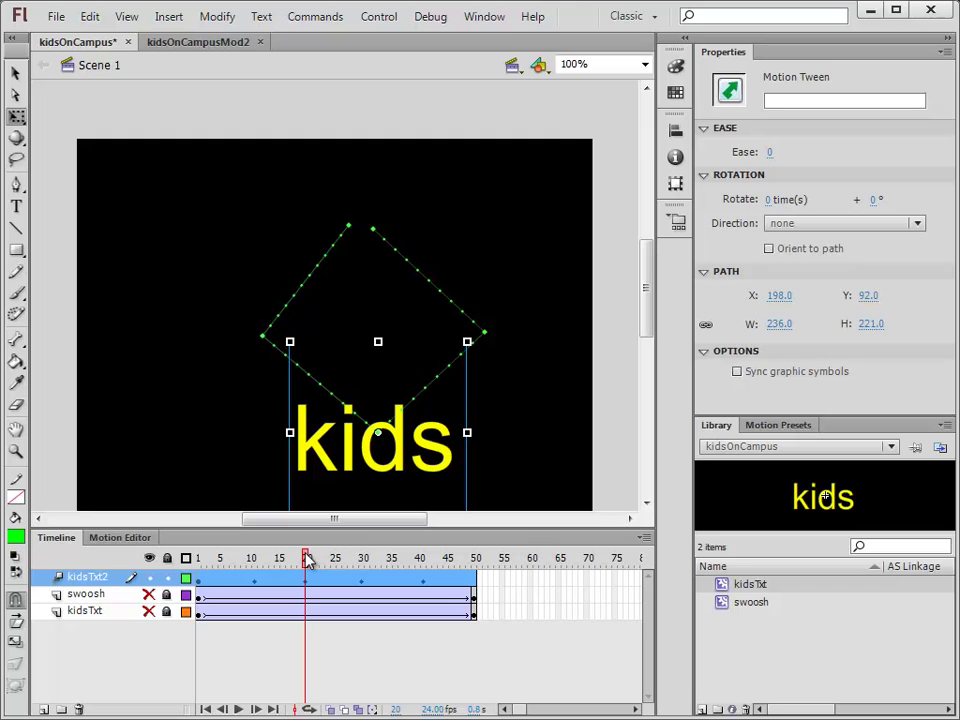
{"action": "left_click_drag", "start_coordinate": [307, 560], "coordinate": [186, 578]}
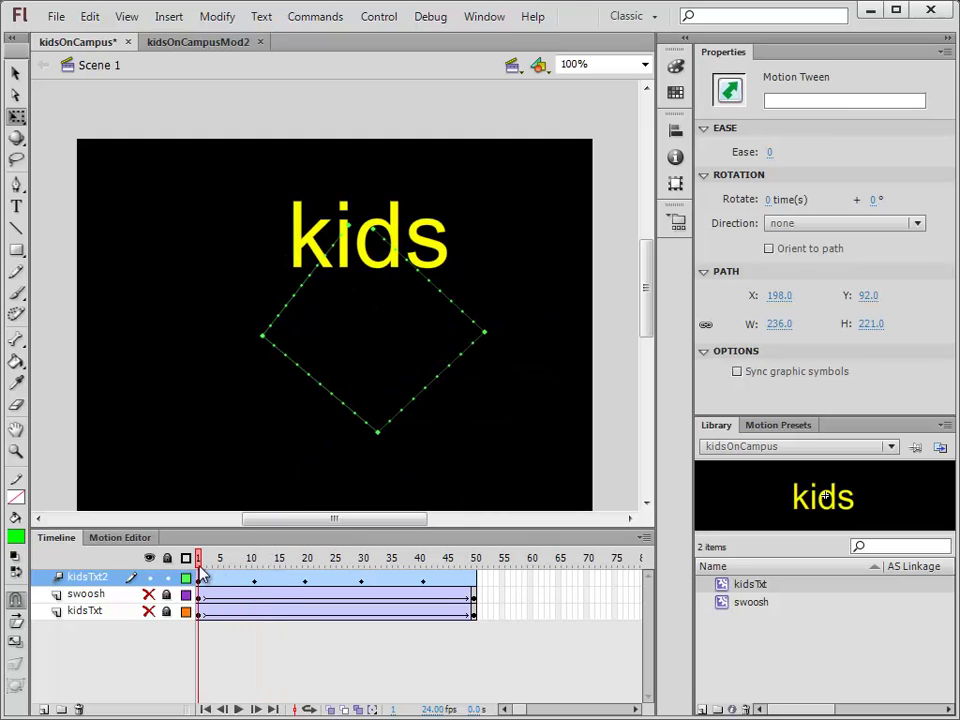
{"action": "left_click", "coordinate": [202, 578]}
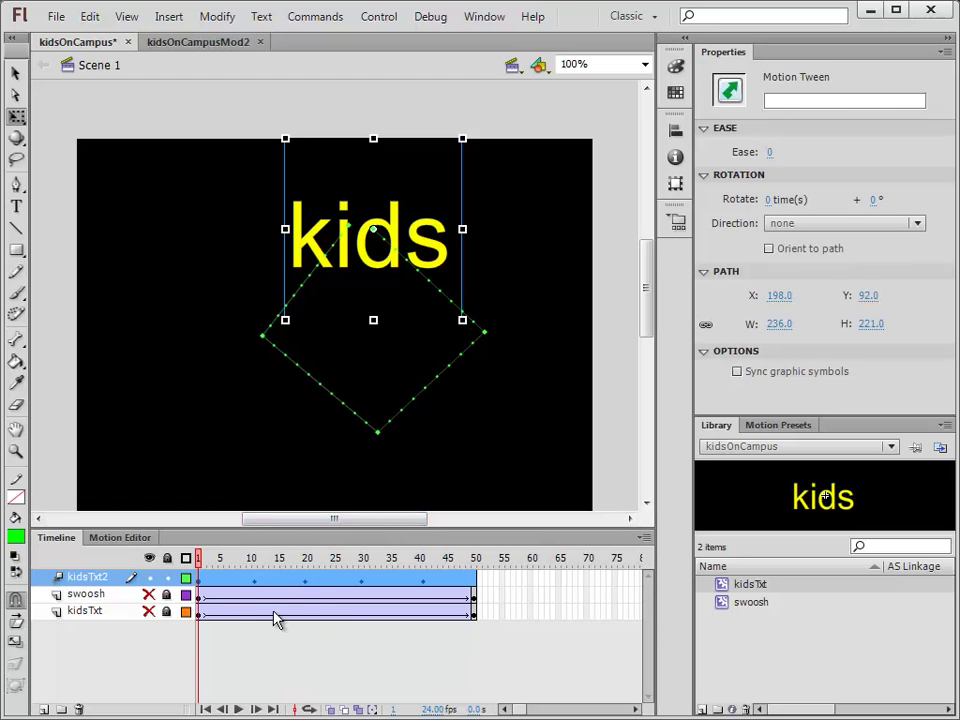
Step: Show and unlock the original kidsTxt layer, and delete it from the timeline
{"action": "left_click", "coordinate": [107, 612]}
{"action": "left_click", "coordinate": [148, 611]}
{"action": "left_click", "coordinate": [166, 611]}
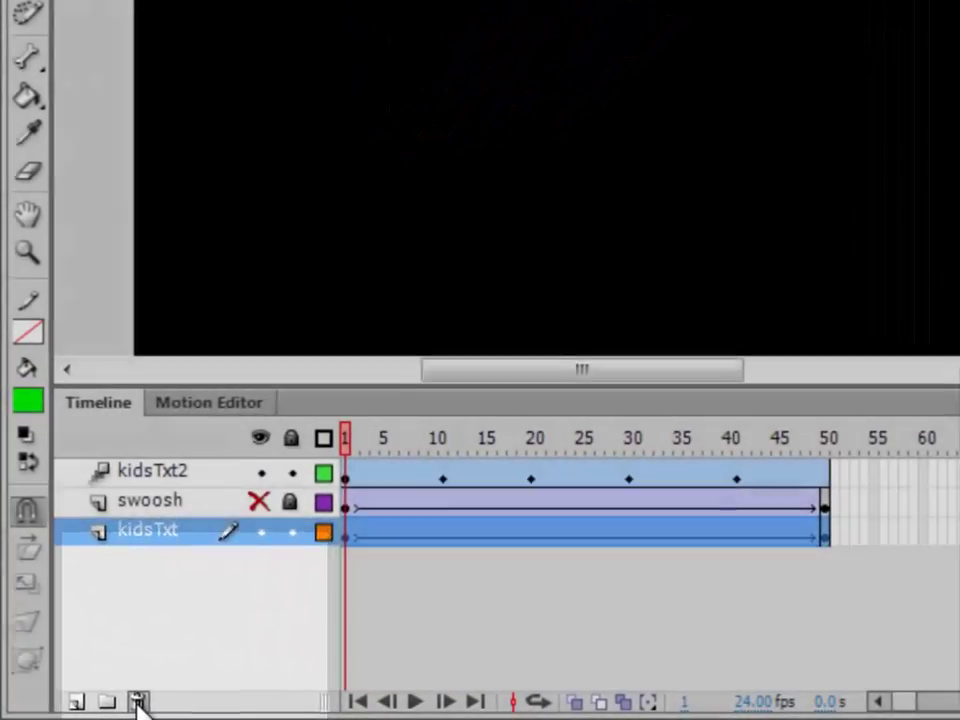
{"action": "left_click", "coordinate": [138, 702]}
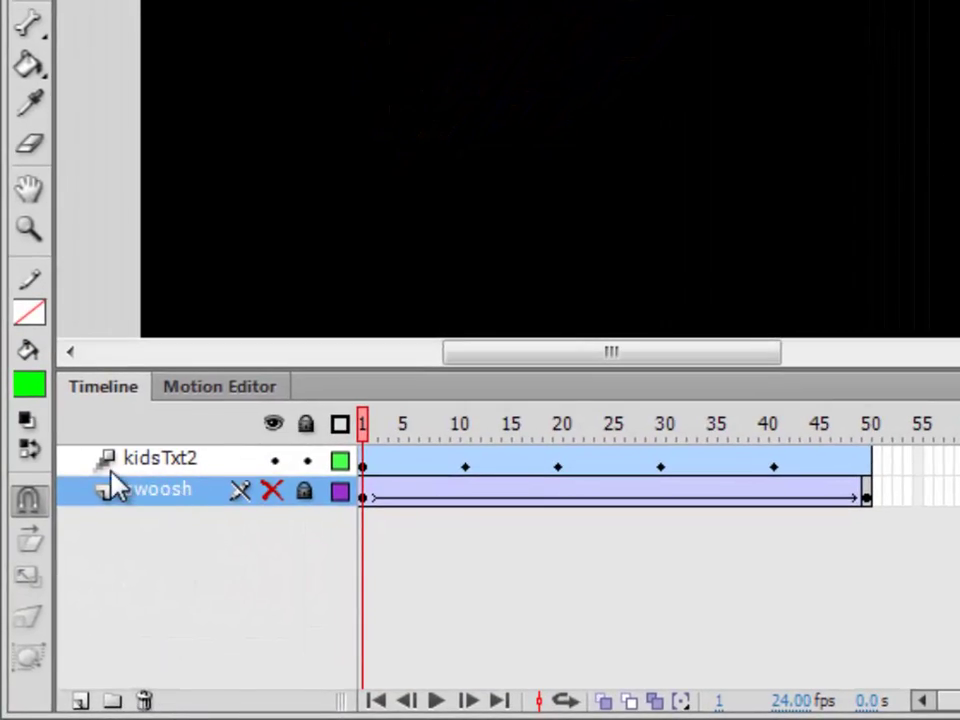
Step: Show and unlock the swoosh layer, select its first frame, and hide and lock the kidsTxt2 layer
{"action": "left_click", "coordinate": [180, 463]}
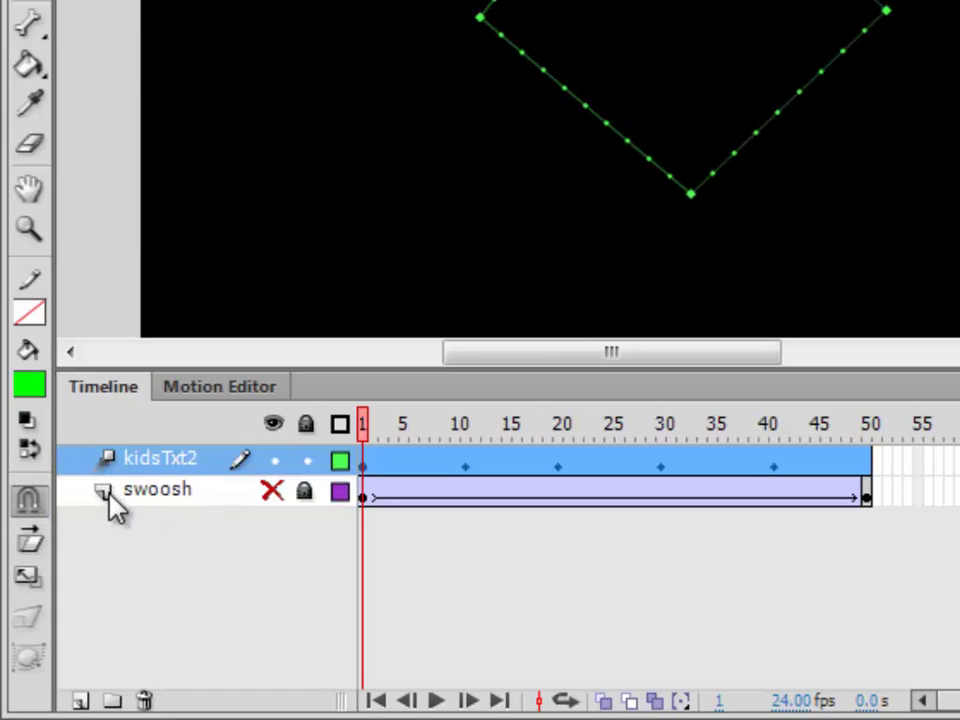
{"action": "left_click", "coordinate": [165, 495]}
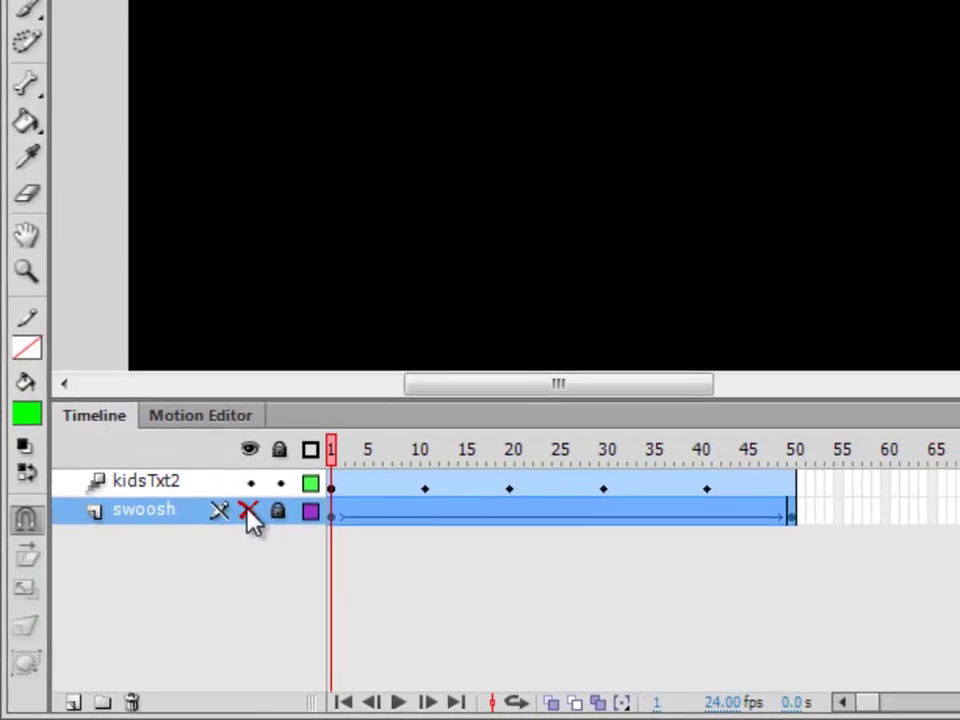
{"action": "left_click", "coordinate": [273, 490]}
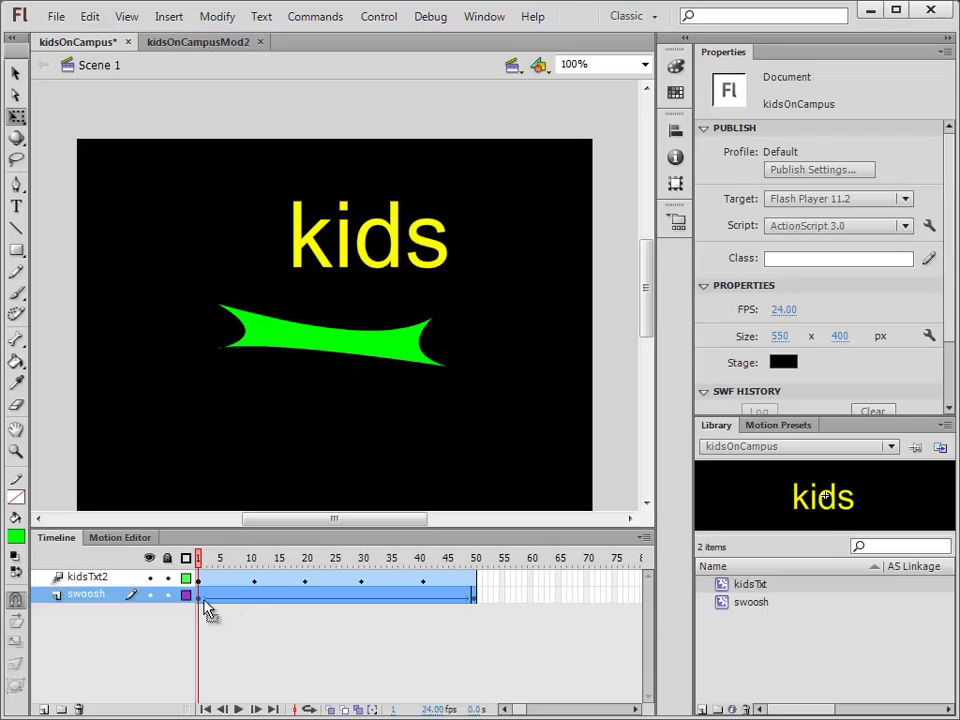
{"action": "left_click", "coordinate": [204, 599]}
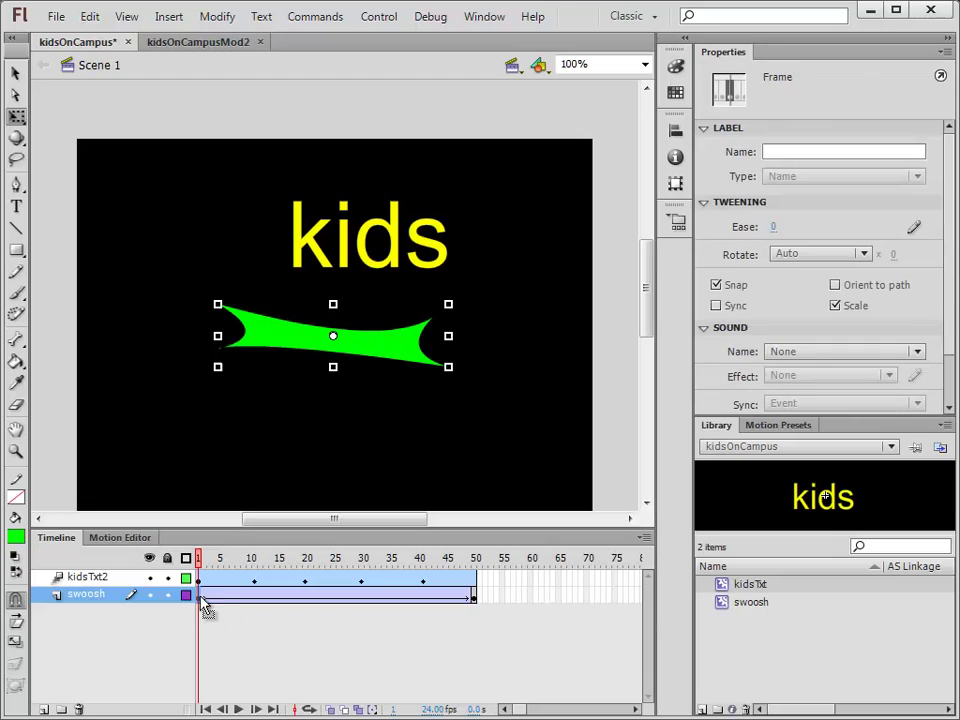
{"action": "left_click", "coordinate": [150, 580]}
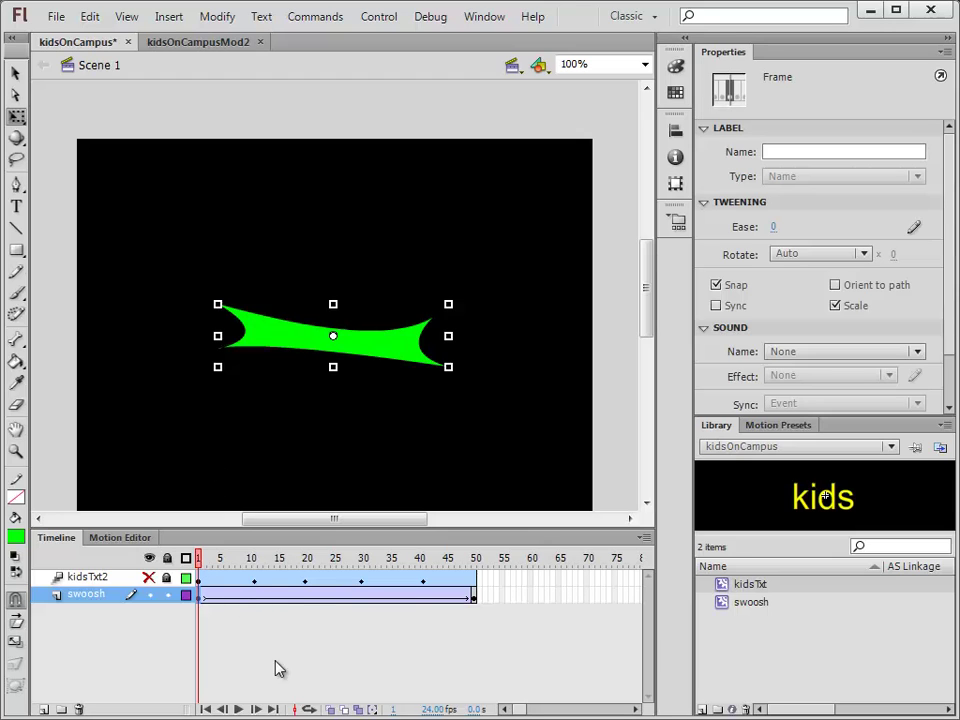
Step: Insert a keyframe at frame 25 of the swoosh layer's classic tween and try to save the document
{"action": "left_click", "coordinate": [252, 598]}
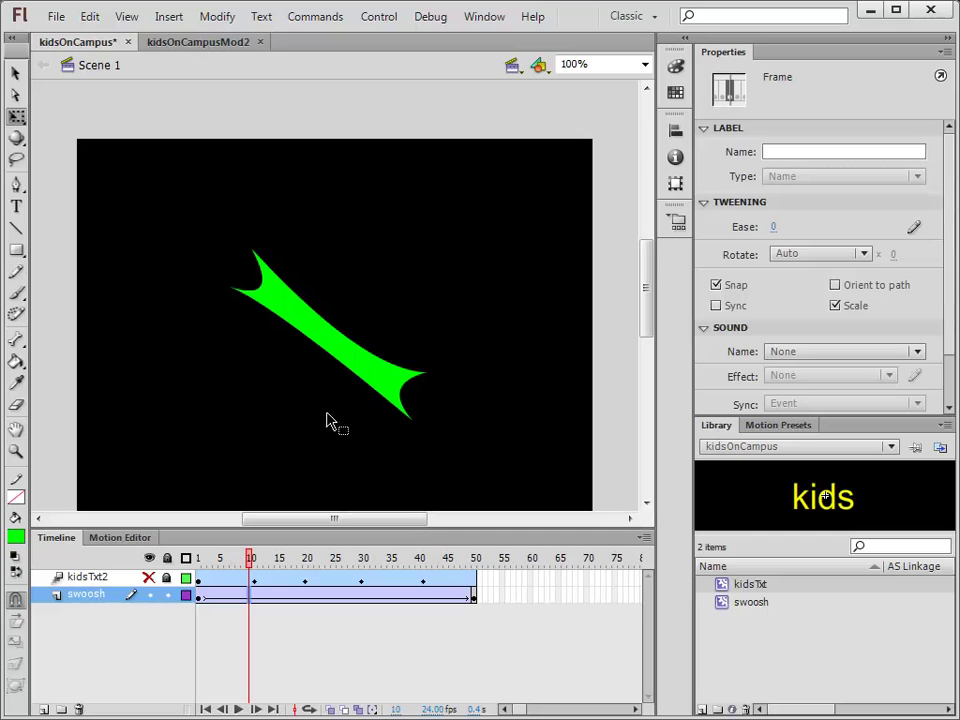
{"action": "left_click", "coordinate": [331, 599]}
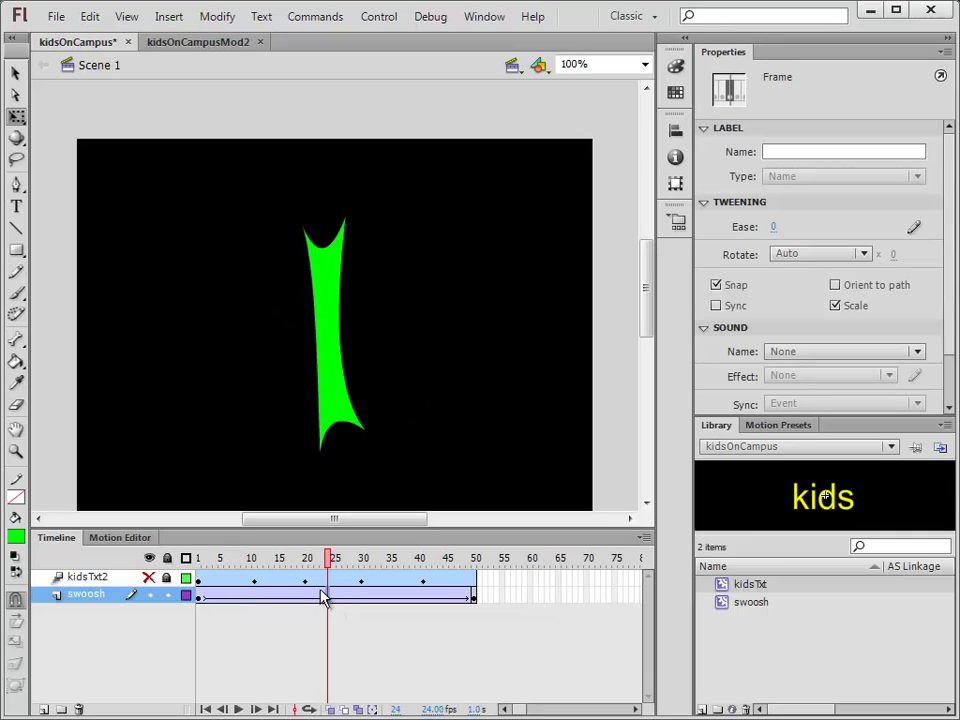
{"action": "left_click", "coordinate": [333, 558]}
{"action": "mouse_move", "coordinate": [331, 560]}
{"action": "left_mouse_down"}
{"action": "mouse_move", "coordinate": [308, 566]}
{"action": "mouse_move", "coordinate": [337, 562]}
{"action": "left_mouse_up"}
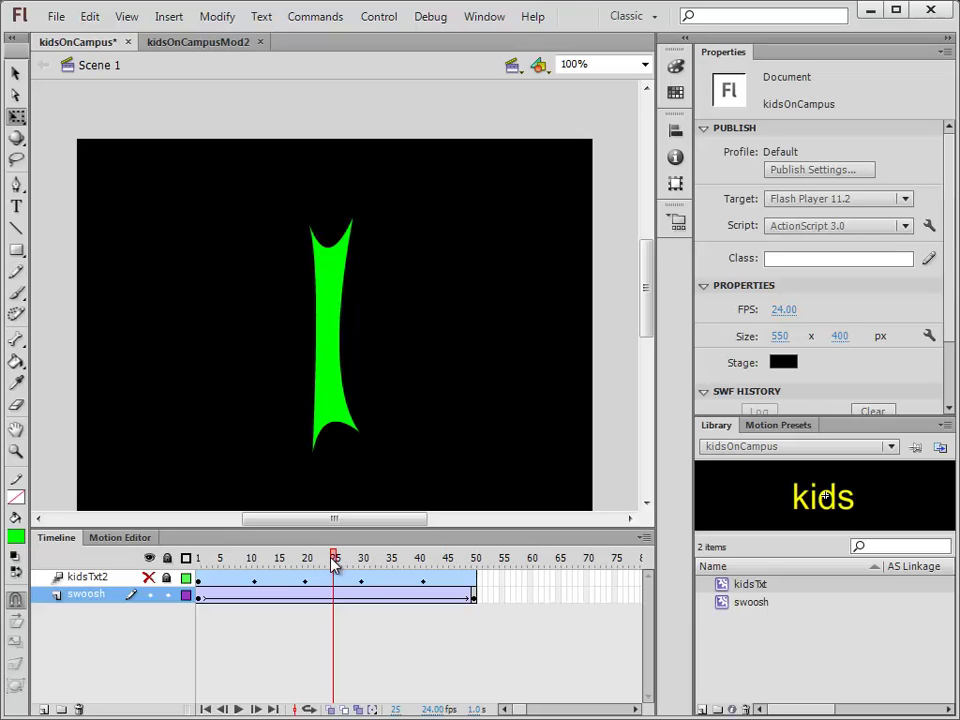
{"action": "left_click", "coordinate": [337, 600]}
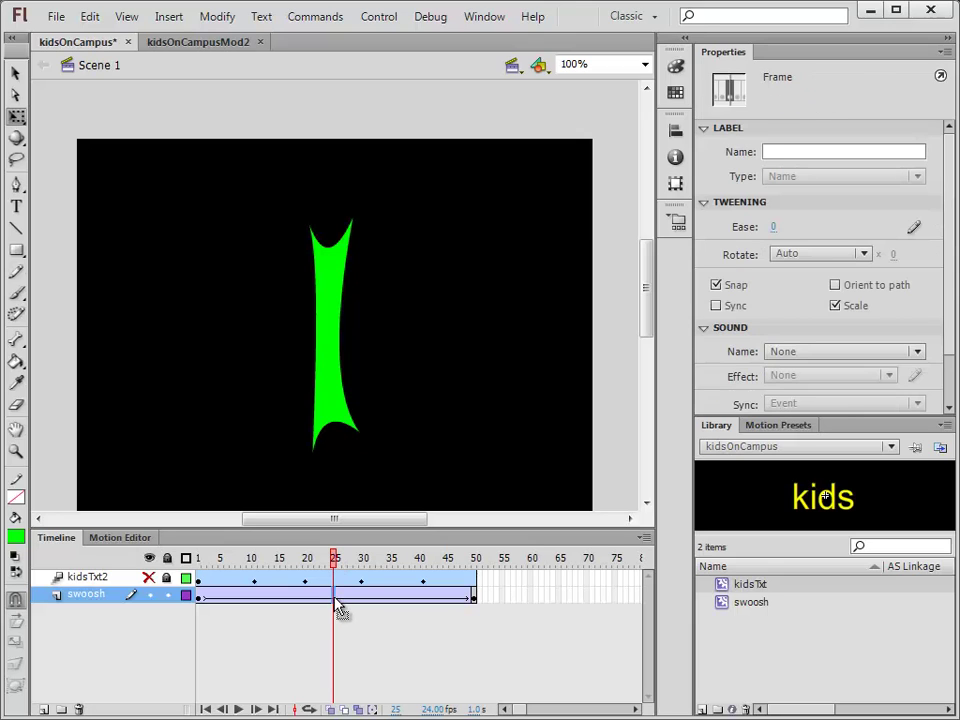
{"action": "key", "text": "F6"}
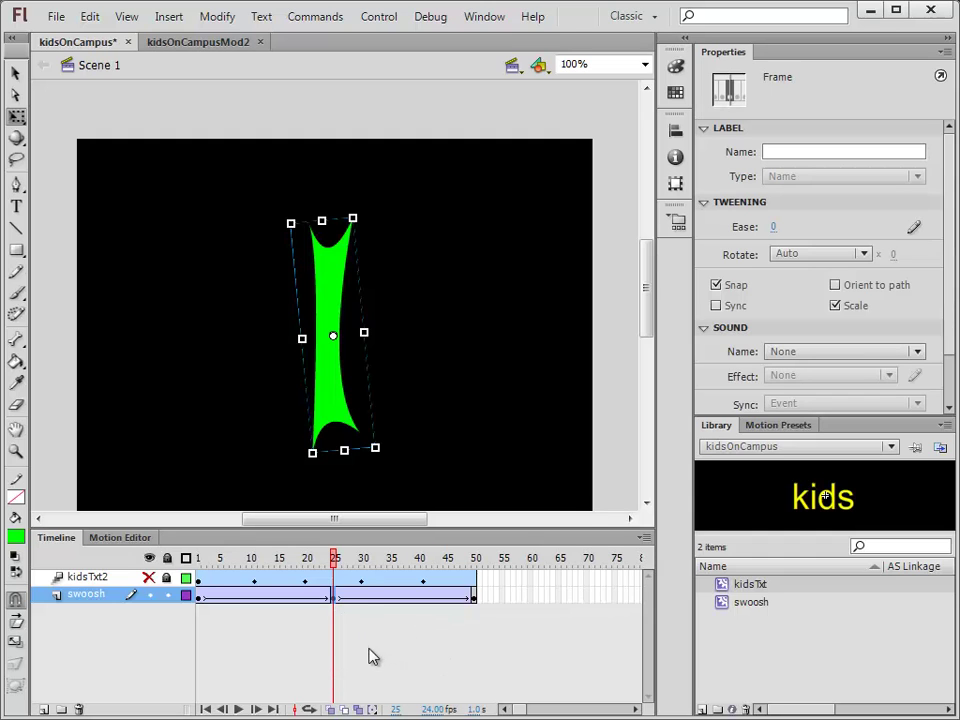
{"action": "key", "text": "ctrl+s"}
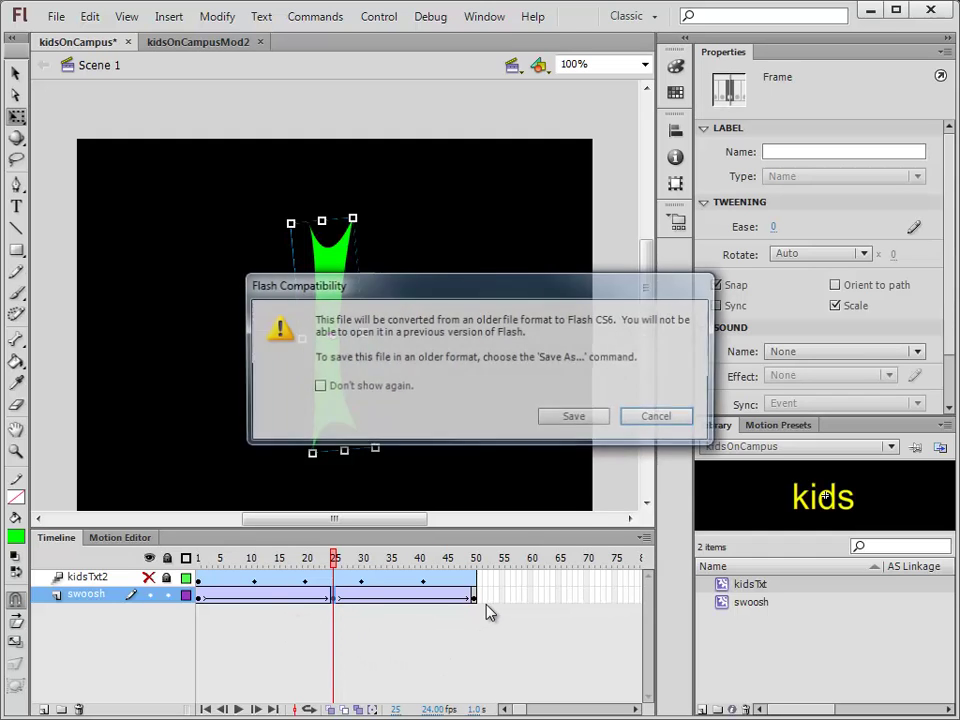
{"action": "key", "text": "Escape"}
Step: Select the swoosh layer's keyframe at frame 1 and minimize the Library panel group
{"action": "left_click", "coordinate": [199, 599]}
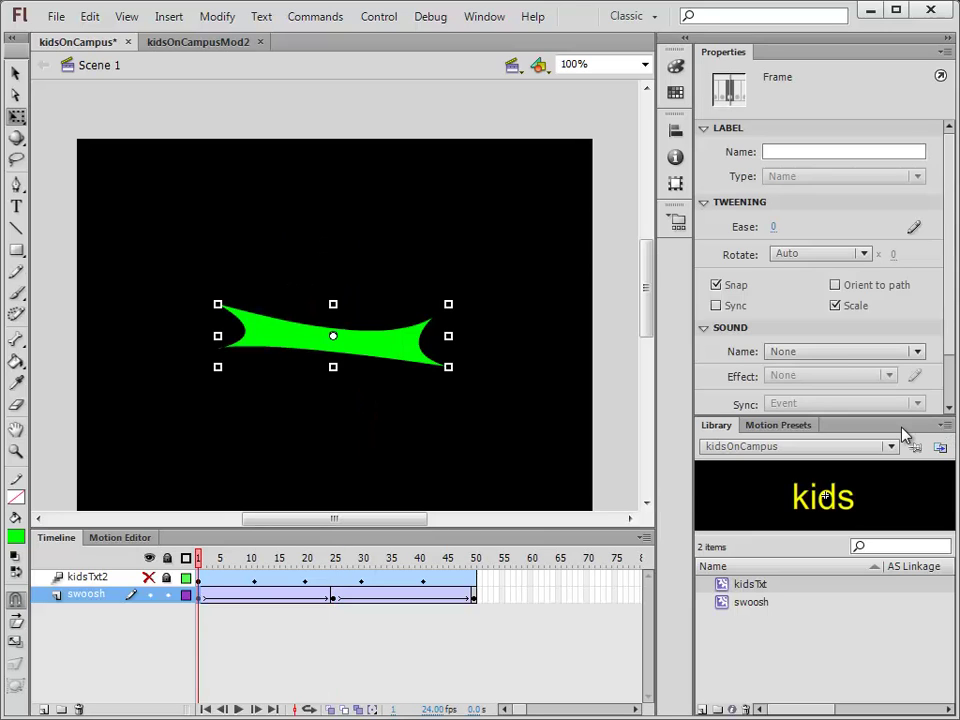
{"action": "left_click", "coordinate": [943, 425]}
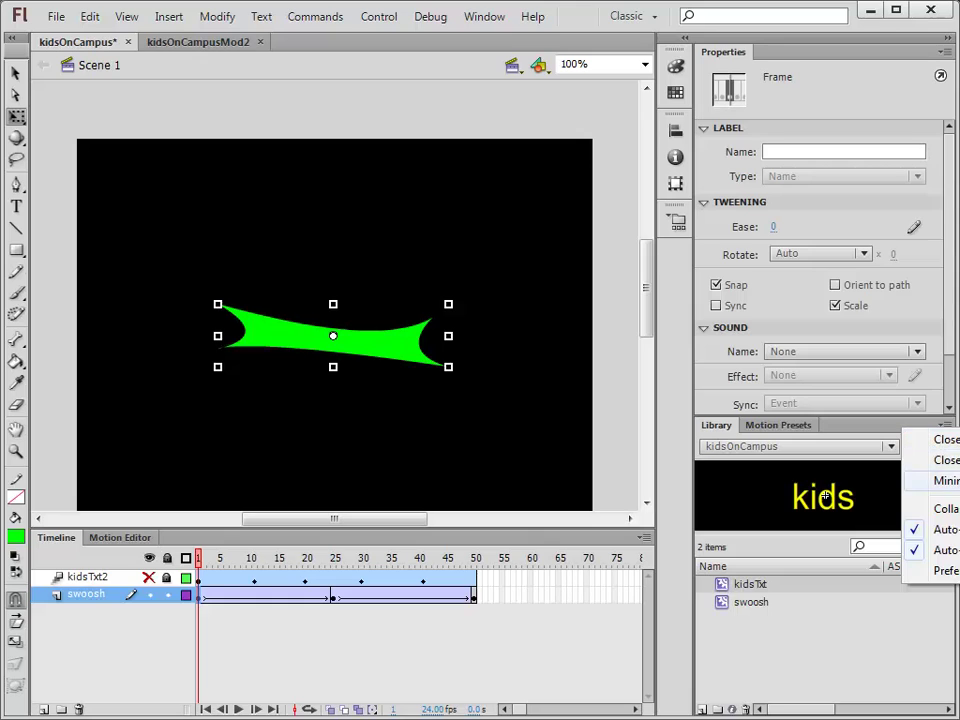
{"action": "left_click", "coordinate": [935, 480]}
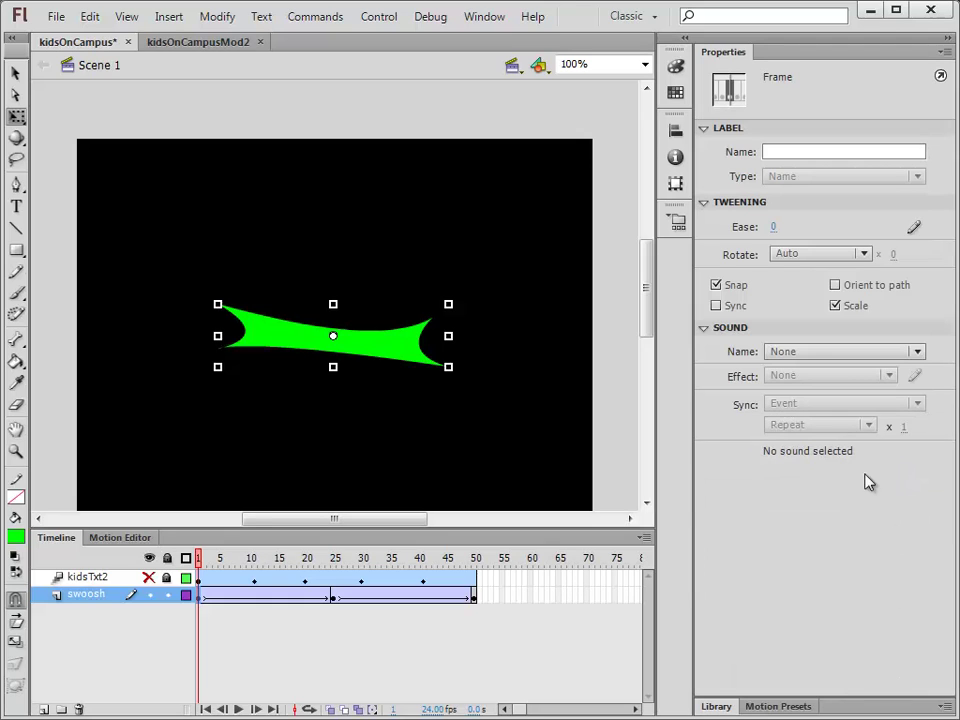
Step: Give the swoosh instance at frame 1 an Alpha color effect of 0%
{"action": "left_click", "coordinate": [358, 345]}
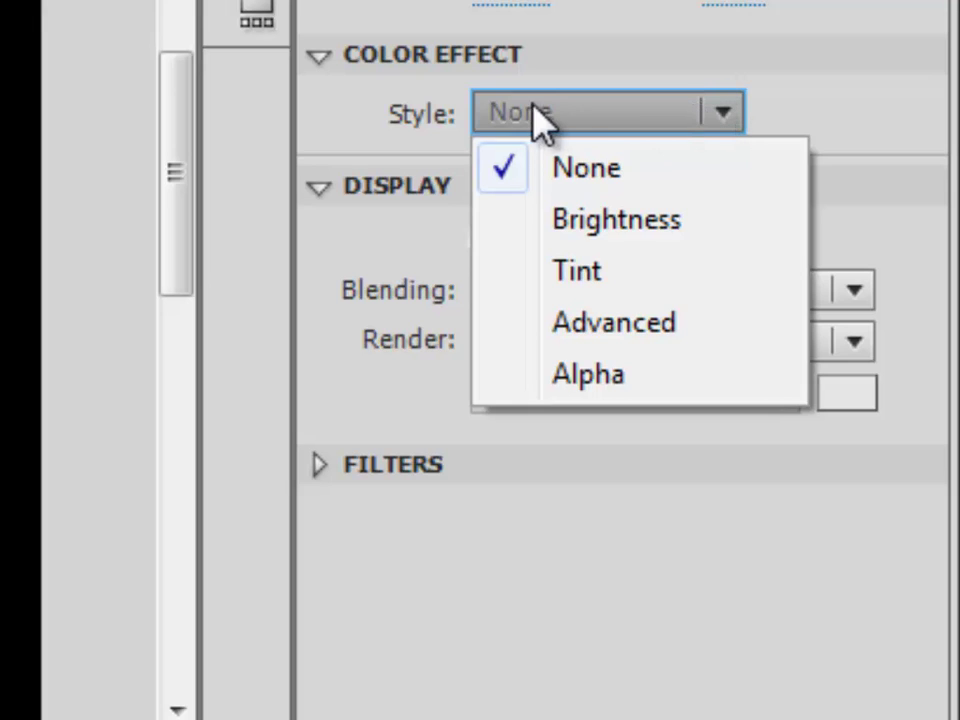
{"action": "left_click", "coordinate": [318, 64]}
{"action": "left_click", "coordinate": [318, 62]}
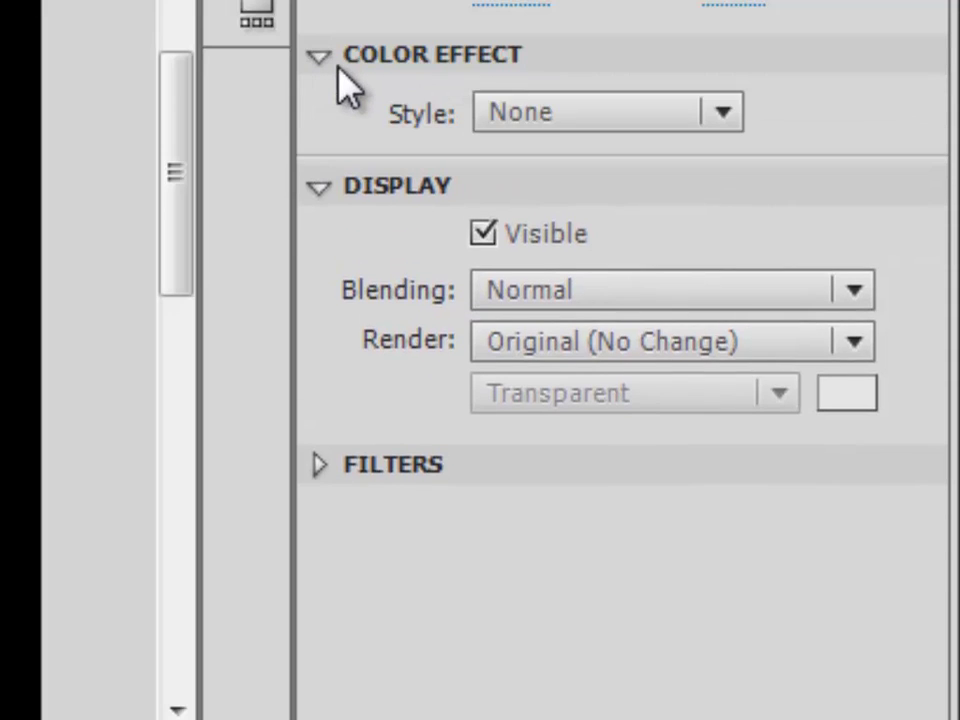
{"action": "left_click", "coordinate": [724, 116]}
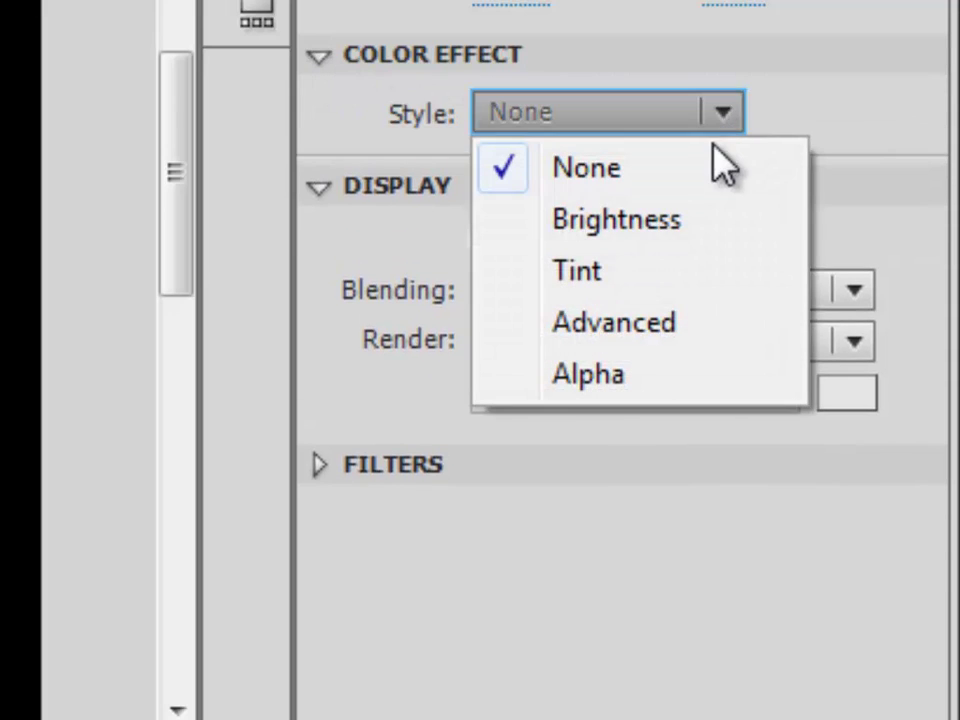
{"action": "left_click", "coordinate": [657, 380]}
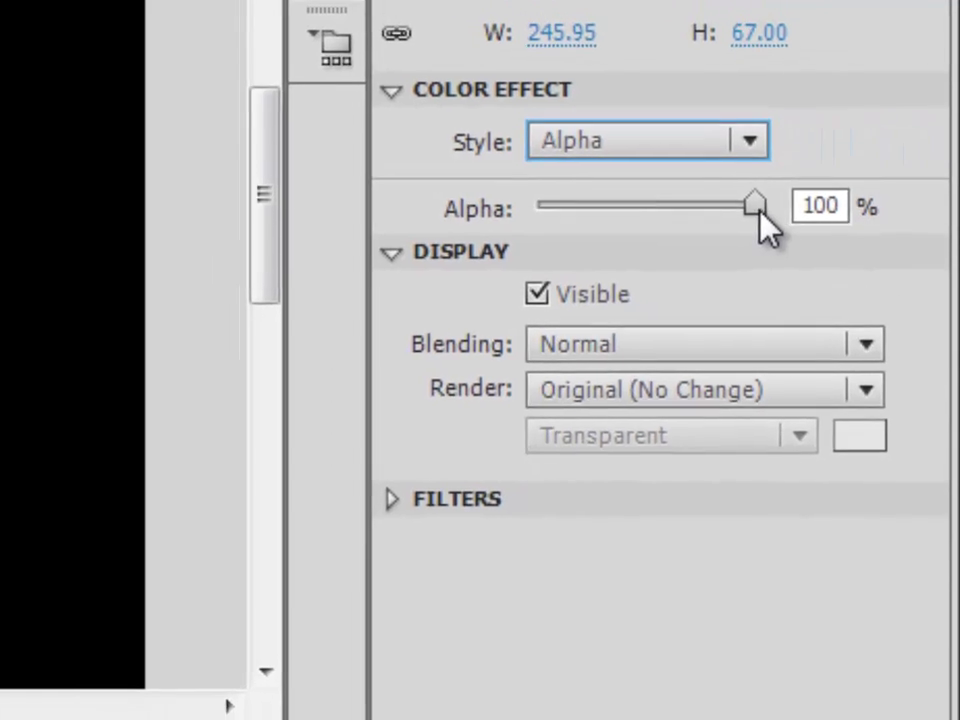
{"action": "left_click_drag", "start_coordinate": [758, 212], "coordinate": [532, 240]}
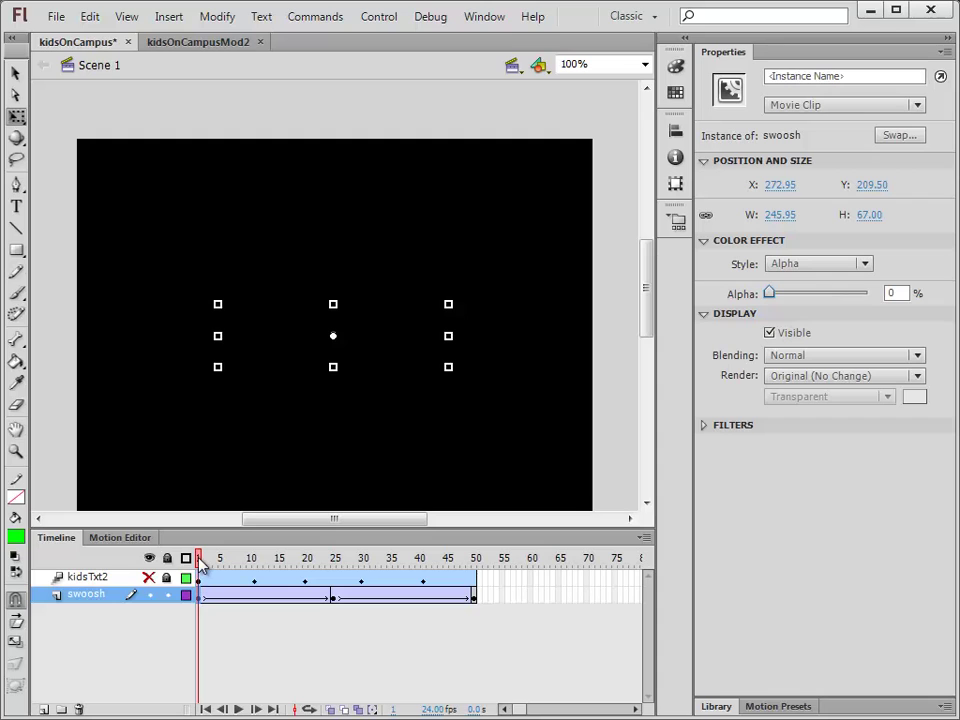
Step: Preview the fade-in up to frame 25, and give the swoosh instance at frame 50 an Alpha color effect of 0%
{"action": "left_click_drag", "start_coordinate": [203, 561], "coordinate": [337, 577]}
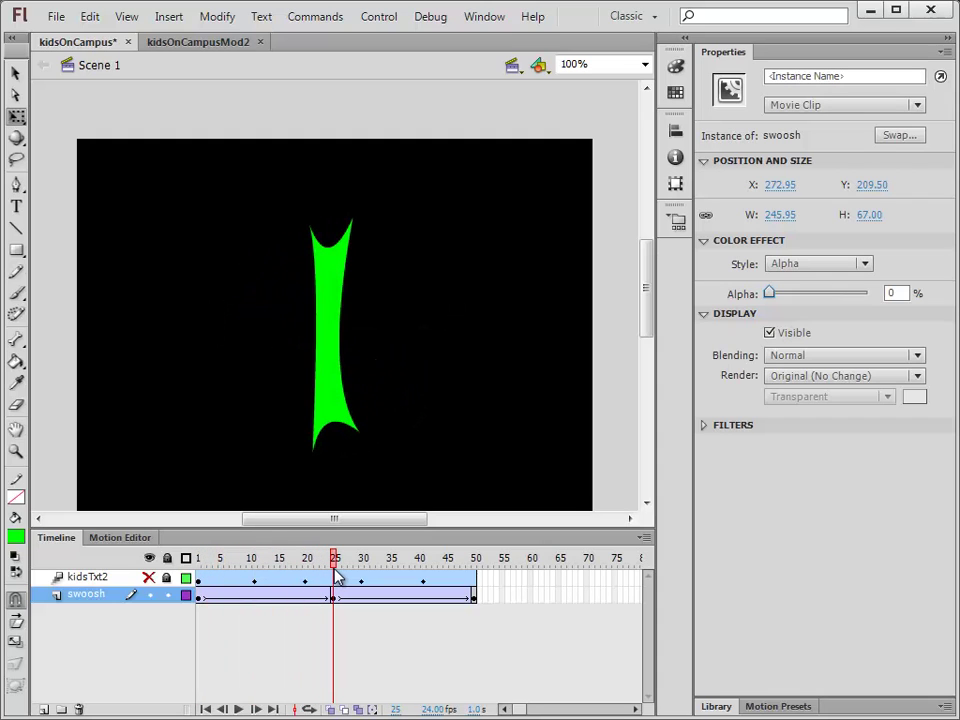
{"action": "left_click_drag", "start_coordinate": [337, 578], "coordinate": [481, 597]}
{"action": "left_click", "coordinate": [476, 600]}
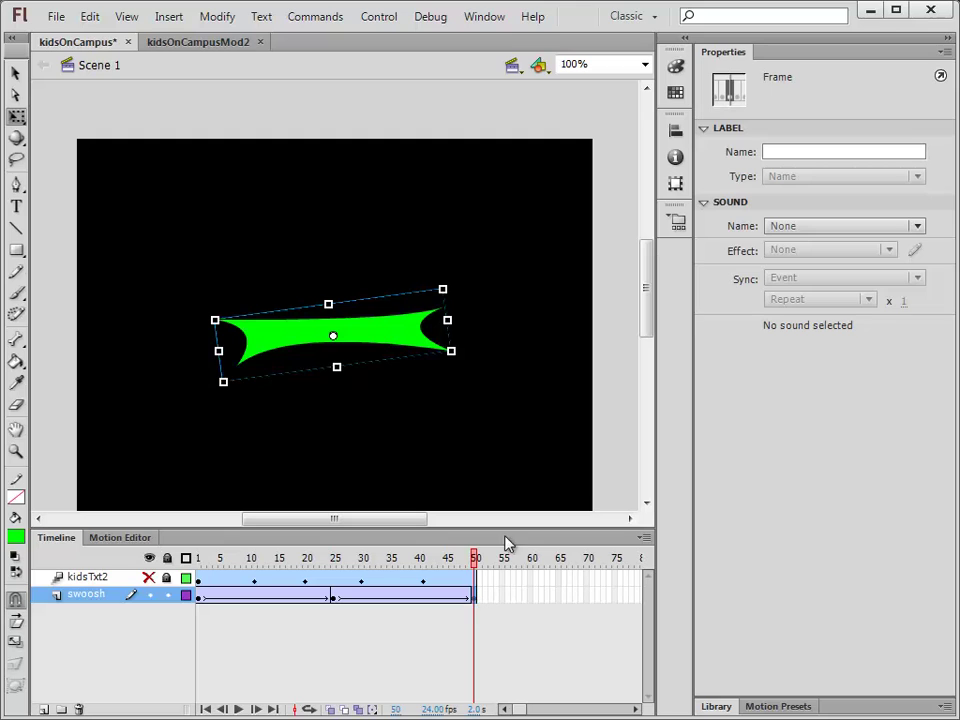
{"action": "left_click", "coordinate": [381, 335]}
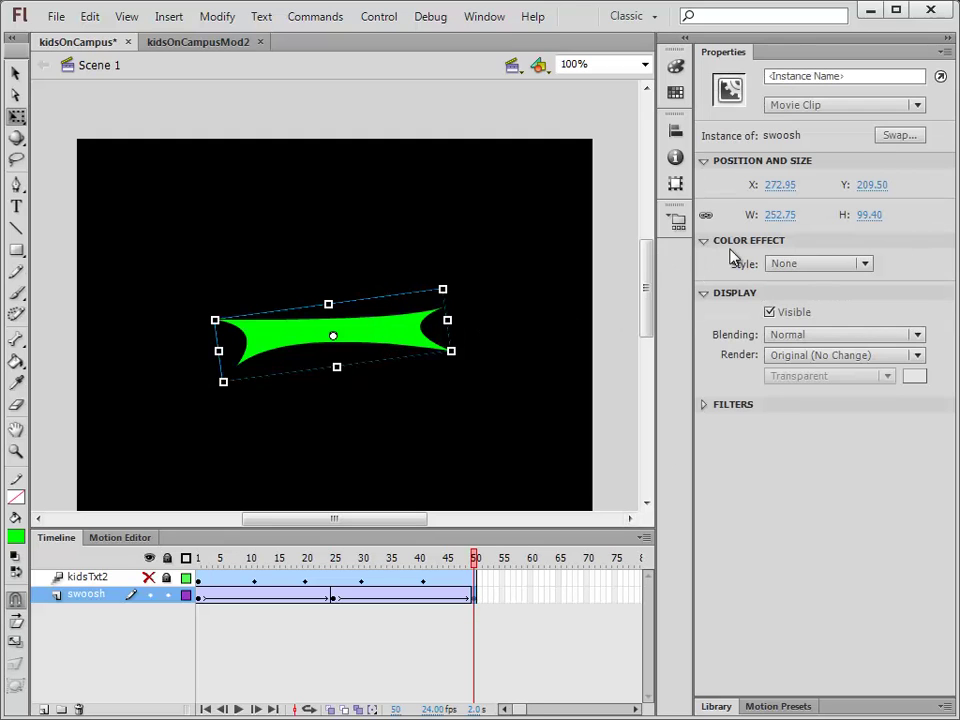
{"action": "left_click", "coordinate": [864, 265]}
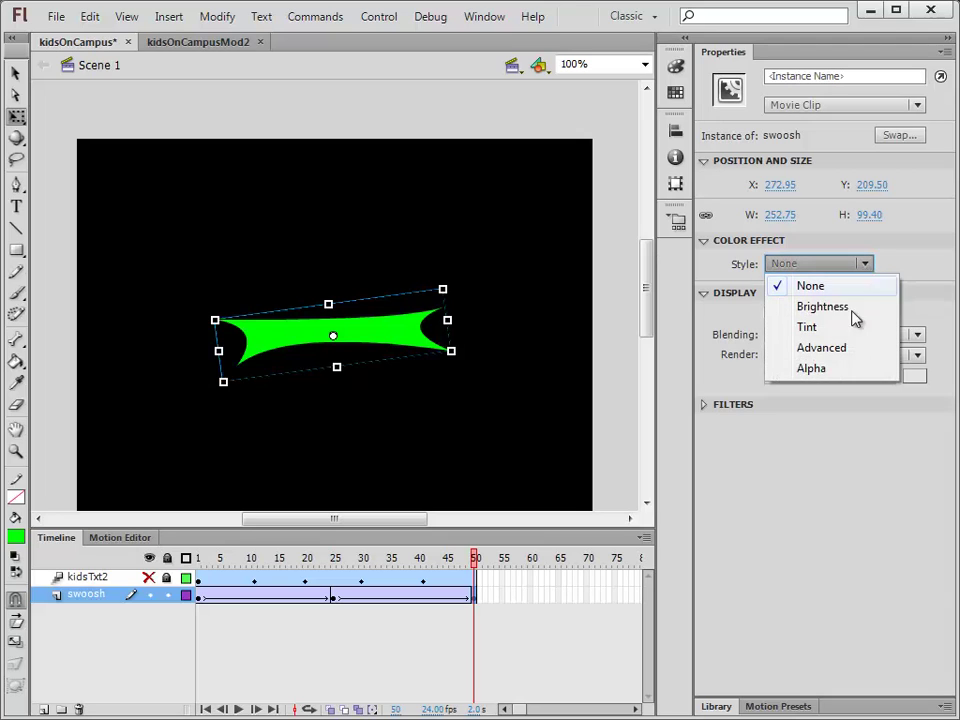
{"action": "left_click", "coordinate": [833, 376]}
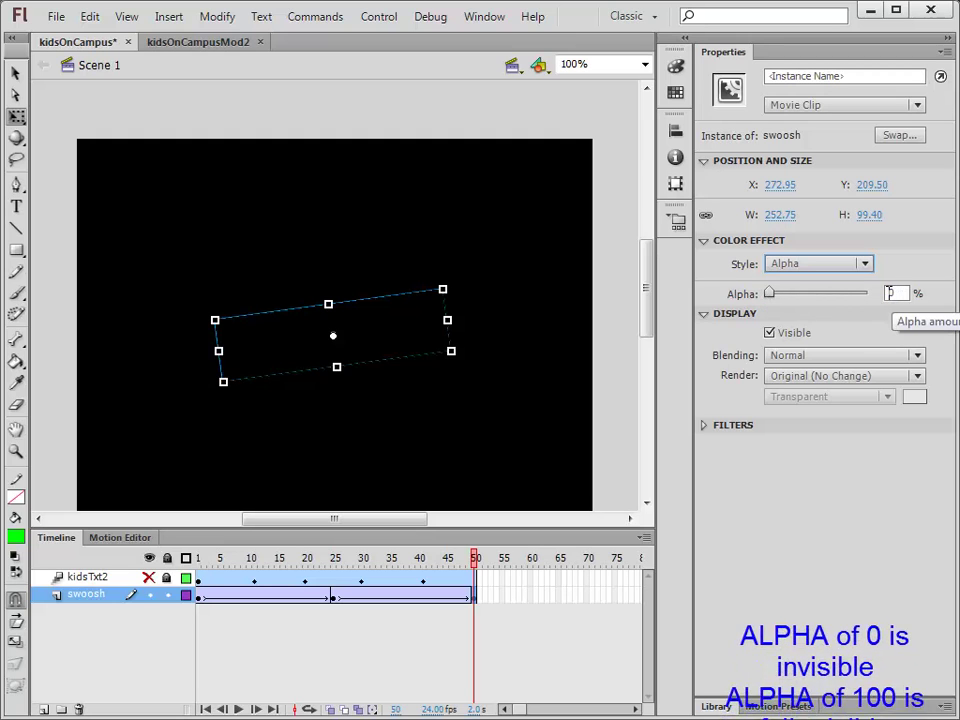
{"action": "mouse_move", "coordinate": [767, 296]}
{"action": "left_mouse_down"}
{"action": "mouse_move", "coordinate": [868, 300]}
{"action": "mouse_move", "coordinate": [767, 294]}
{"action": "left_mouse_up"}
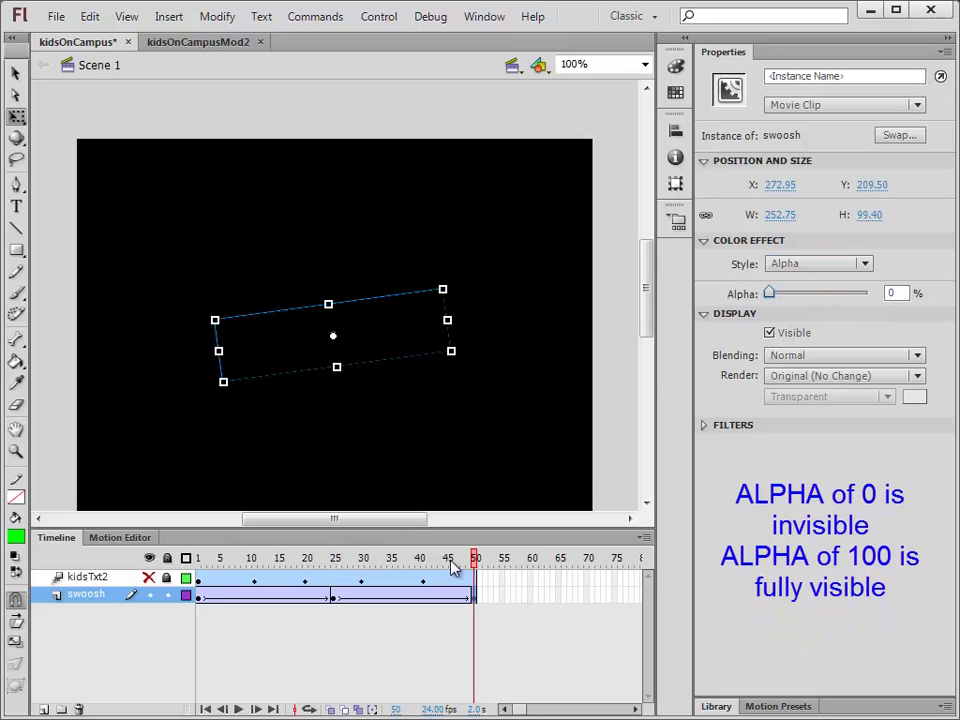
Step: Play the swoosh fade-in and fade-out from frame 1, and rewind to the beginning of the timeline
{"action": "left_click_drag", "start_coordinate": [477, 565], "coordinate": [190, 585]}
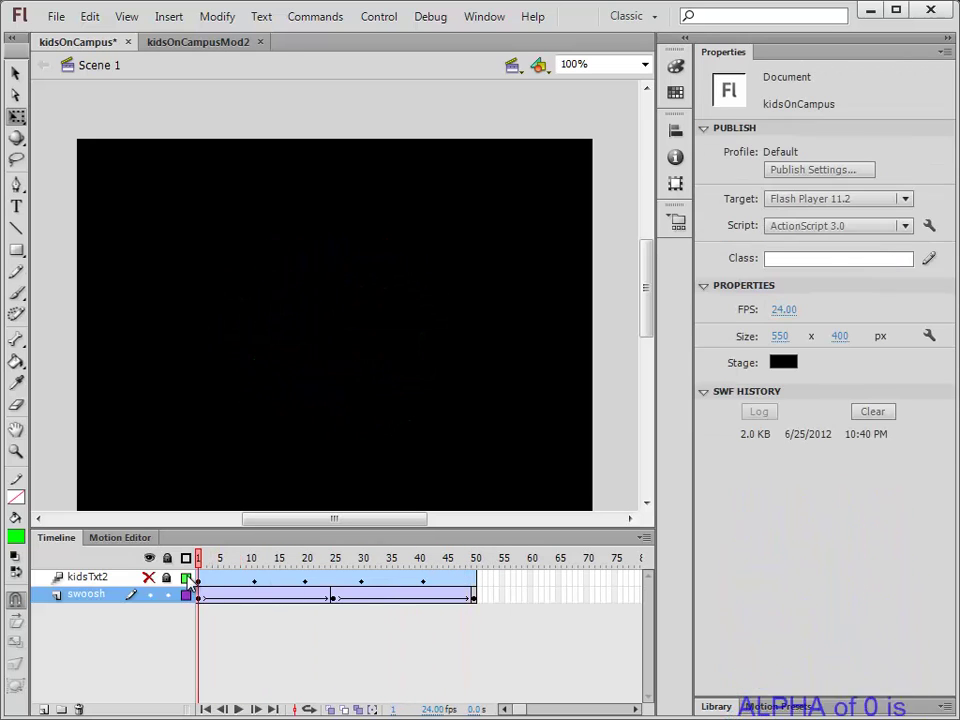
{"action": "key", "text": "Return"}
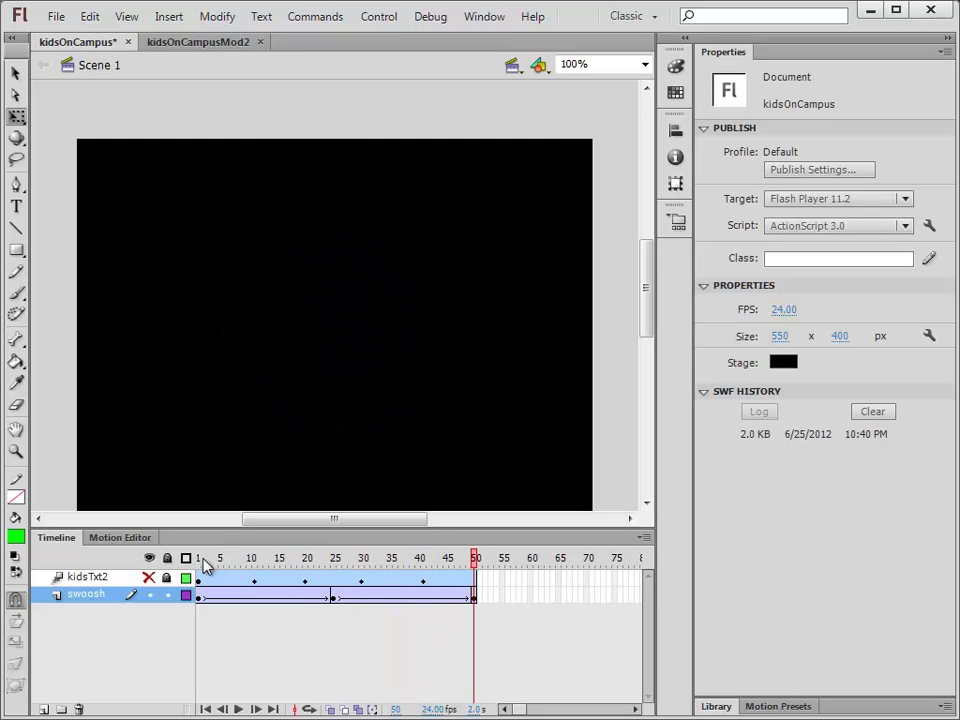
{"action": "left_click_drag", "start_coordinate": [476, 557], "coordinate": [208, 583]}
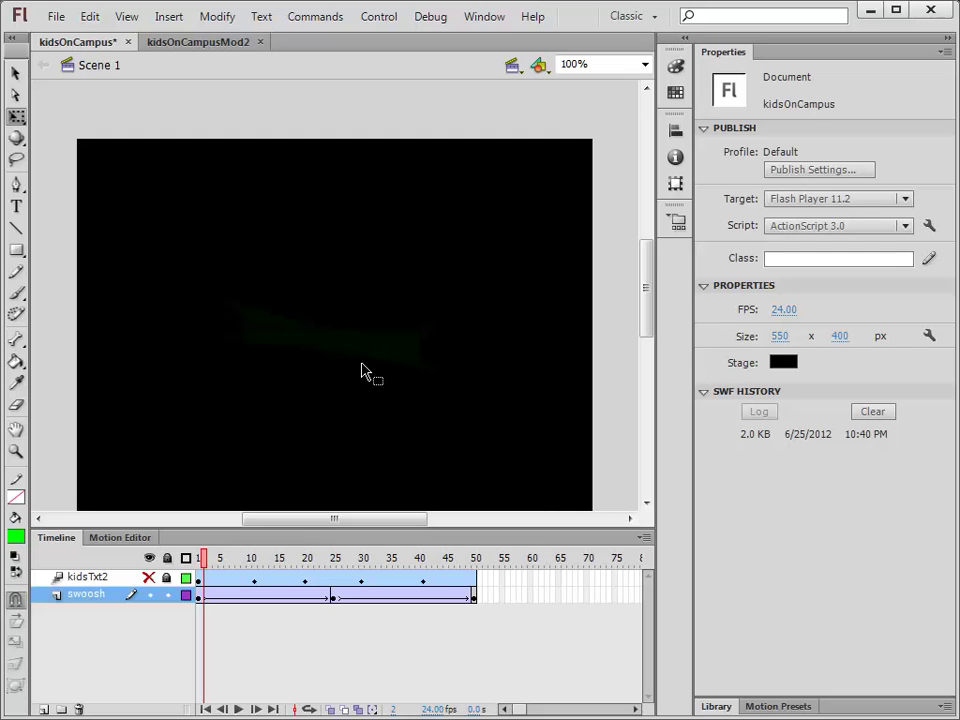
Step: Play the kidsOnCampusMod2 animation for comparison, and return to frame 1 of the kidsOnCampus document
{"action": "left_click", "coordinate": [180, 45]}
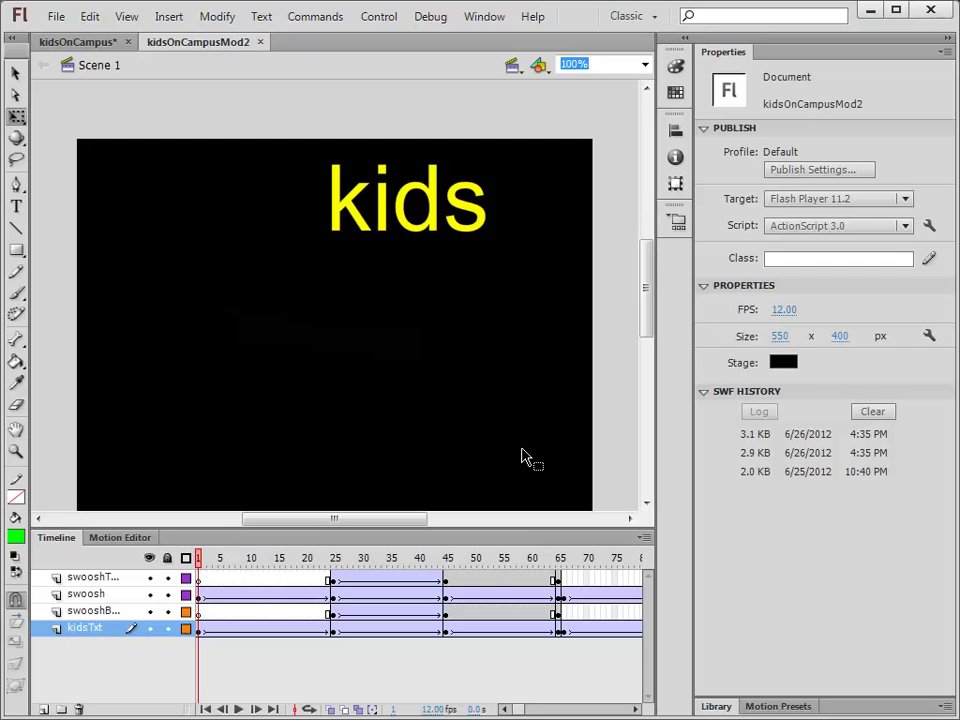
{"action": "key", "text": "Return"}
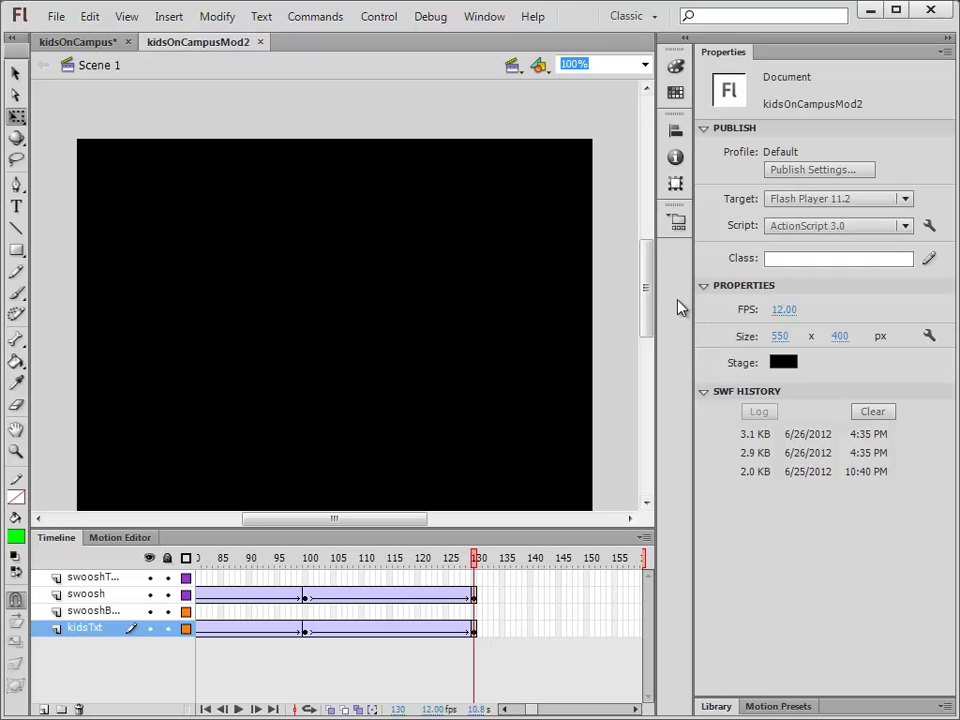
{"action": "left_click", "coordinate": [97, 50]}
{"action": "left_click_drag", "start_coordinate": [205, 557], "coordinate": [199, 557]}
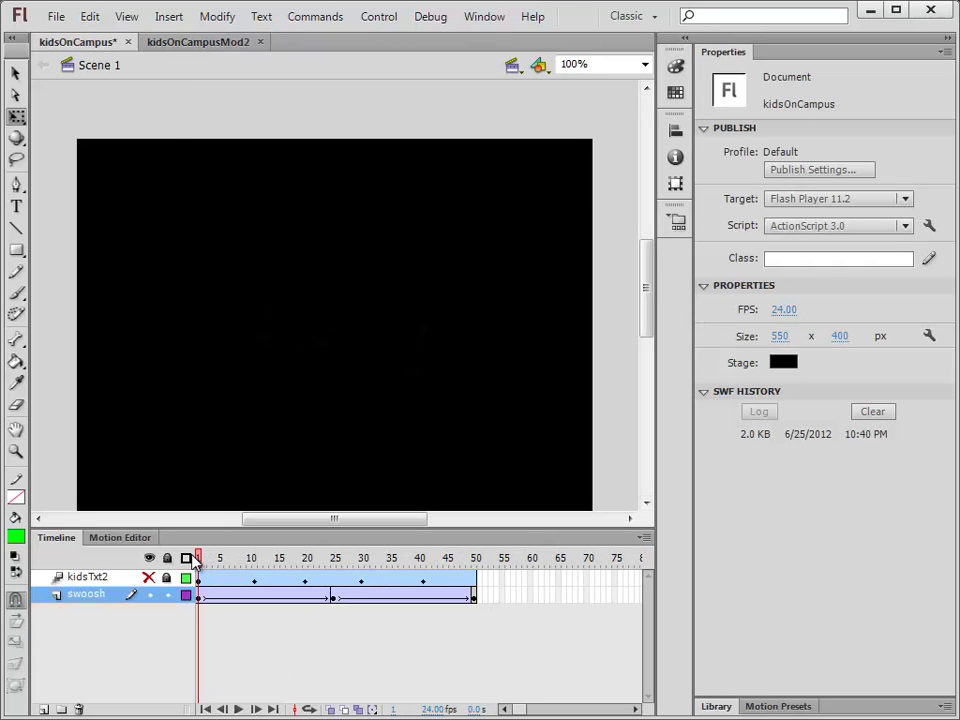